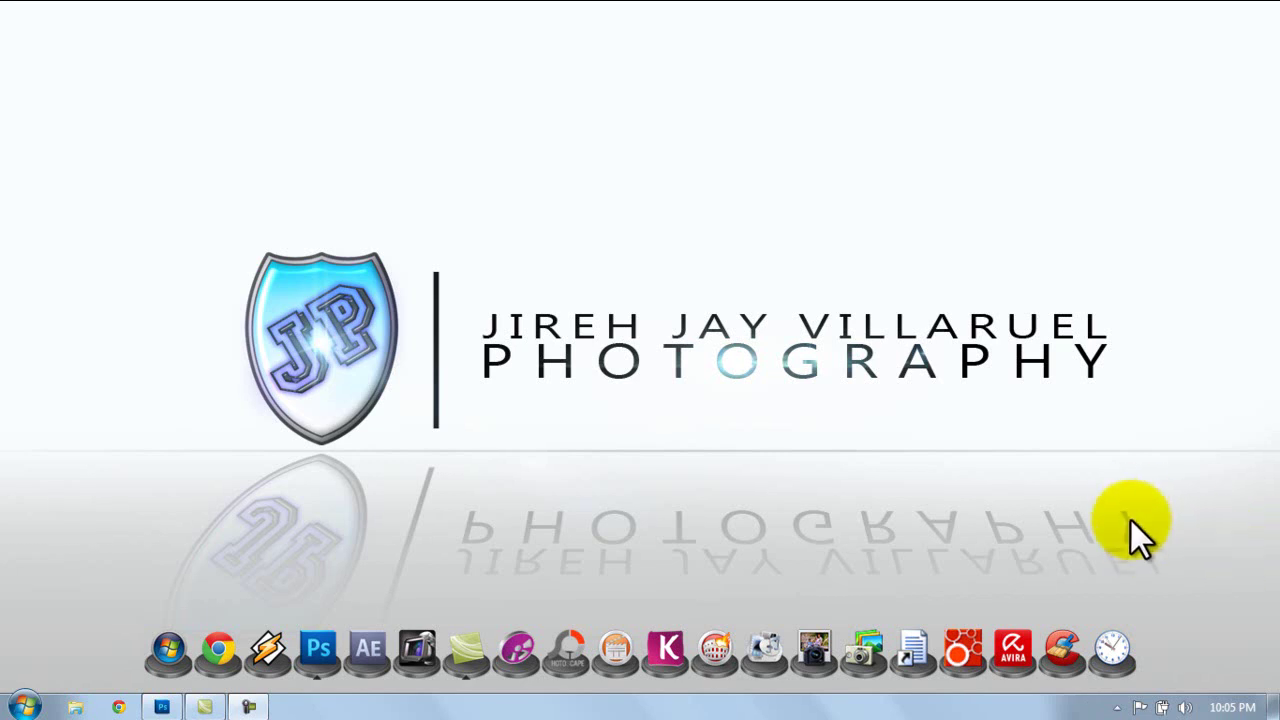
Restore the Photoshop window showing the multiplicity2.jpg example composite.
left_click(161, 707)
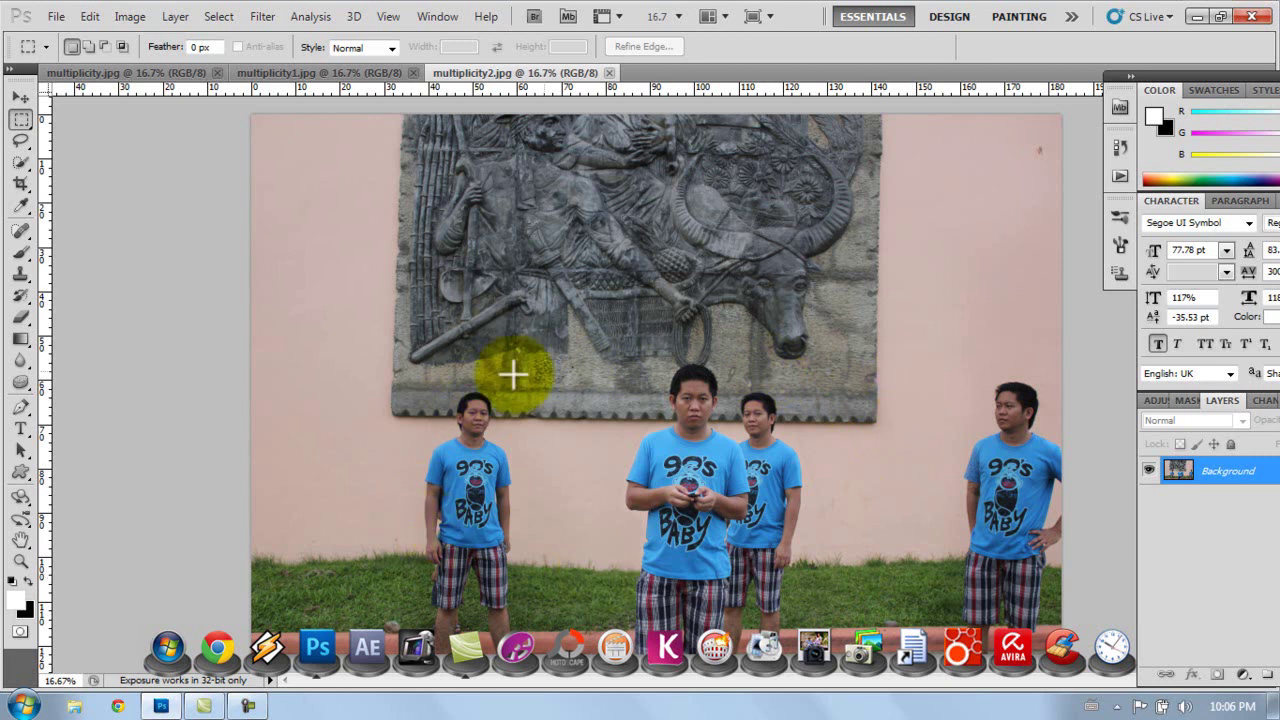
left_click(164, 73)
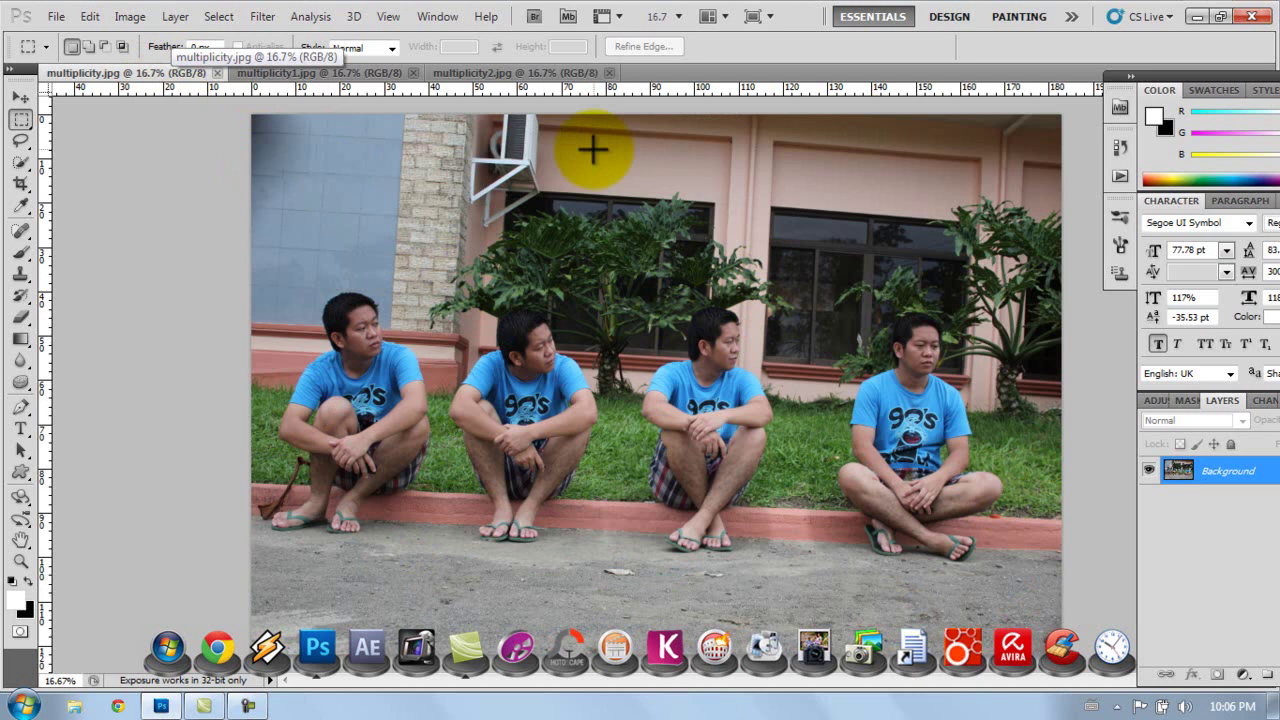
left_click(301, 73)
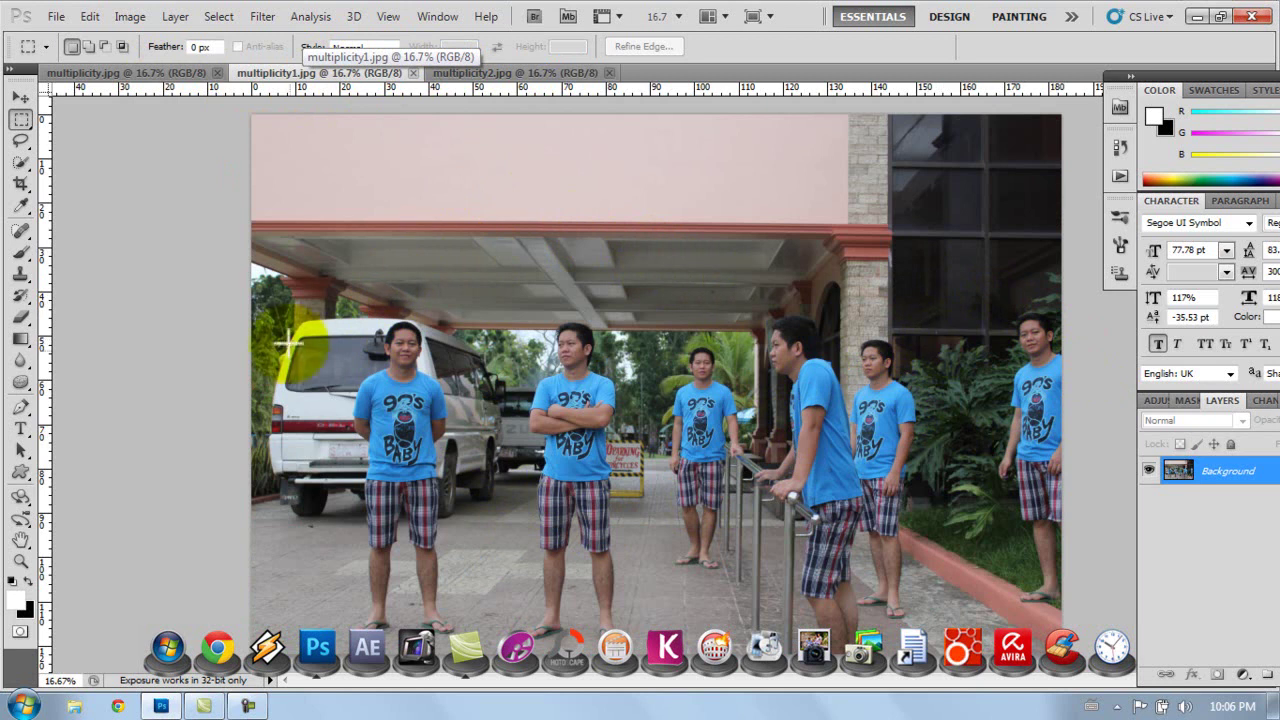
left_click(462, 75)
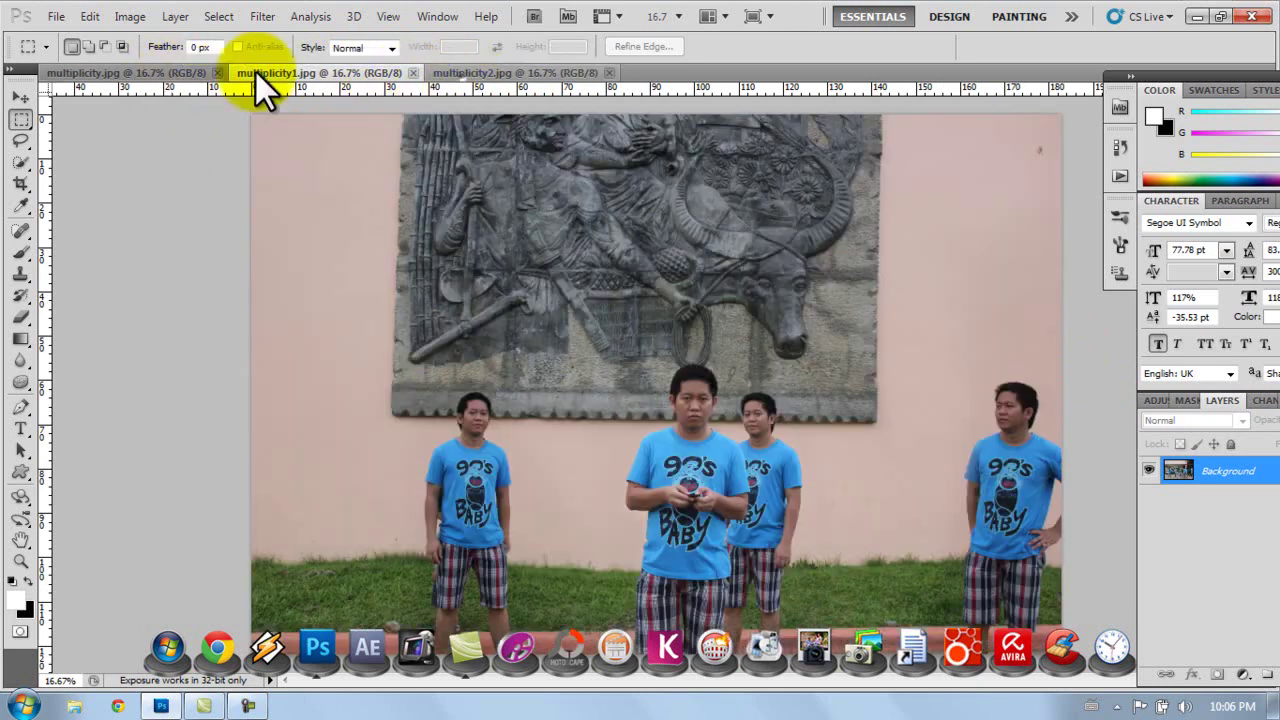
left_click(171, 72)
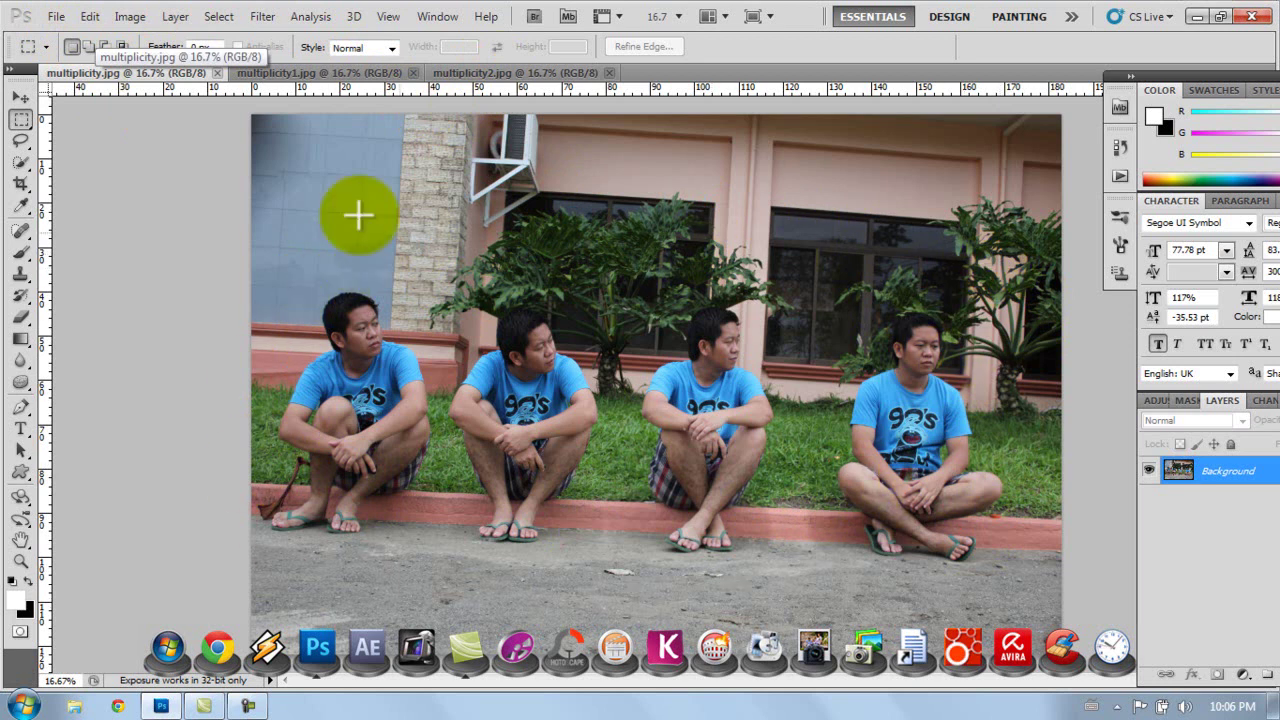
Start File > Scripts > Load Files into Stack and browse for source files.
left_click(55, 17)
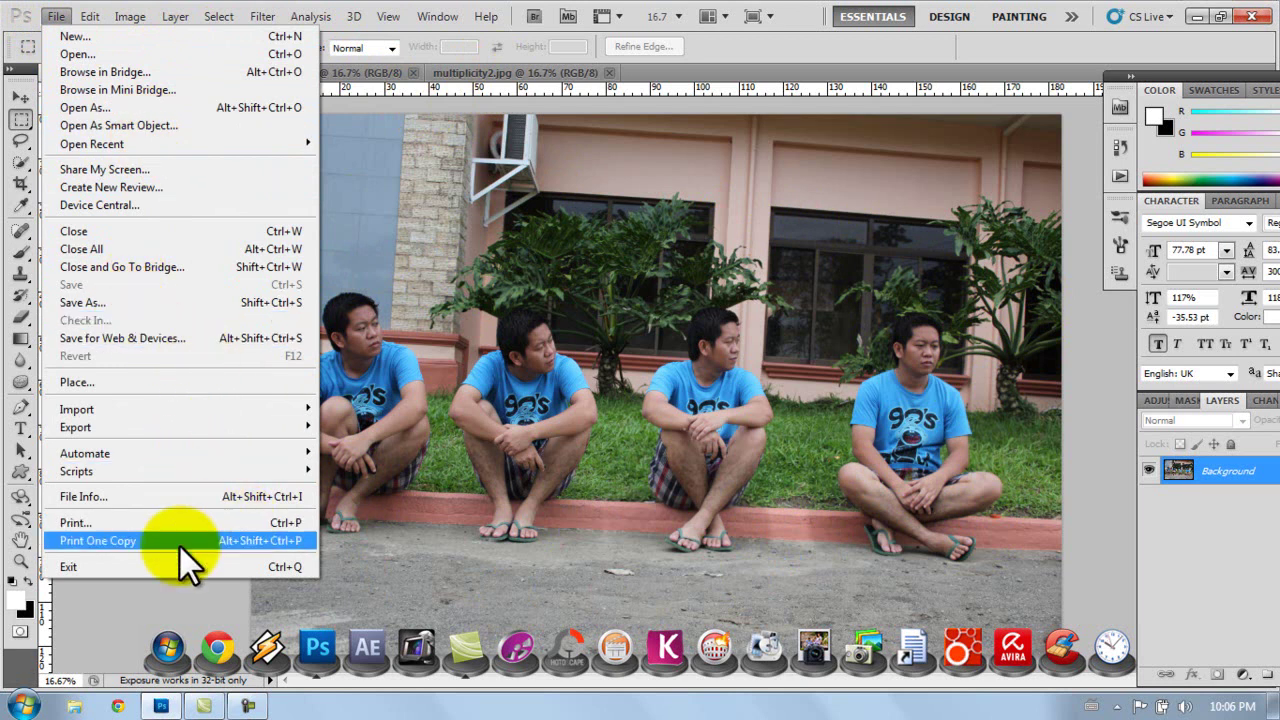
mouse_move(160, 471)
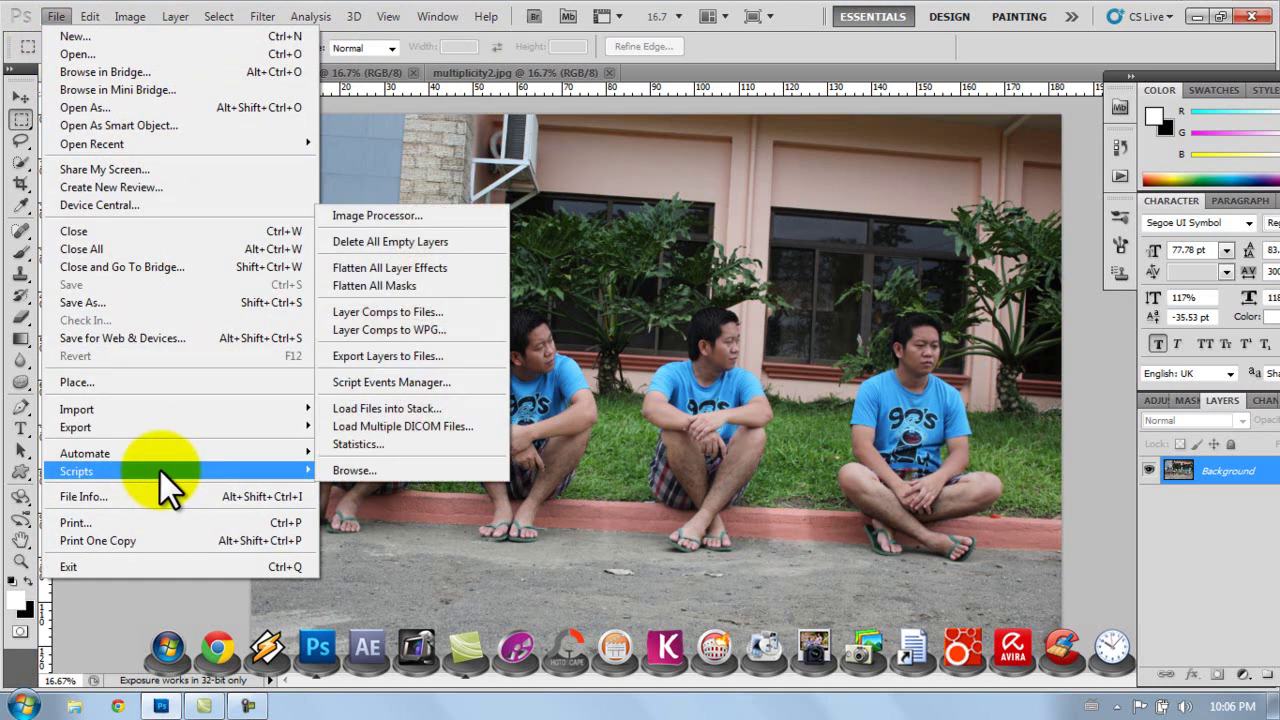
left_click(386, 410)
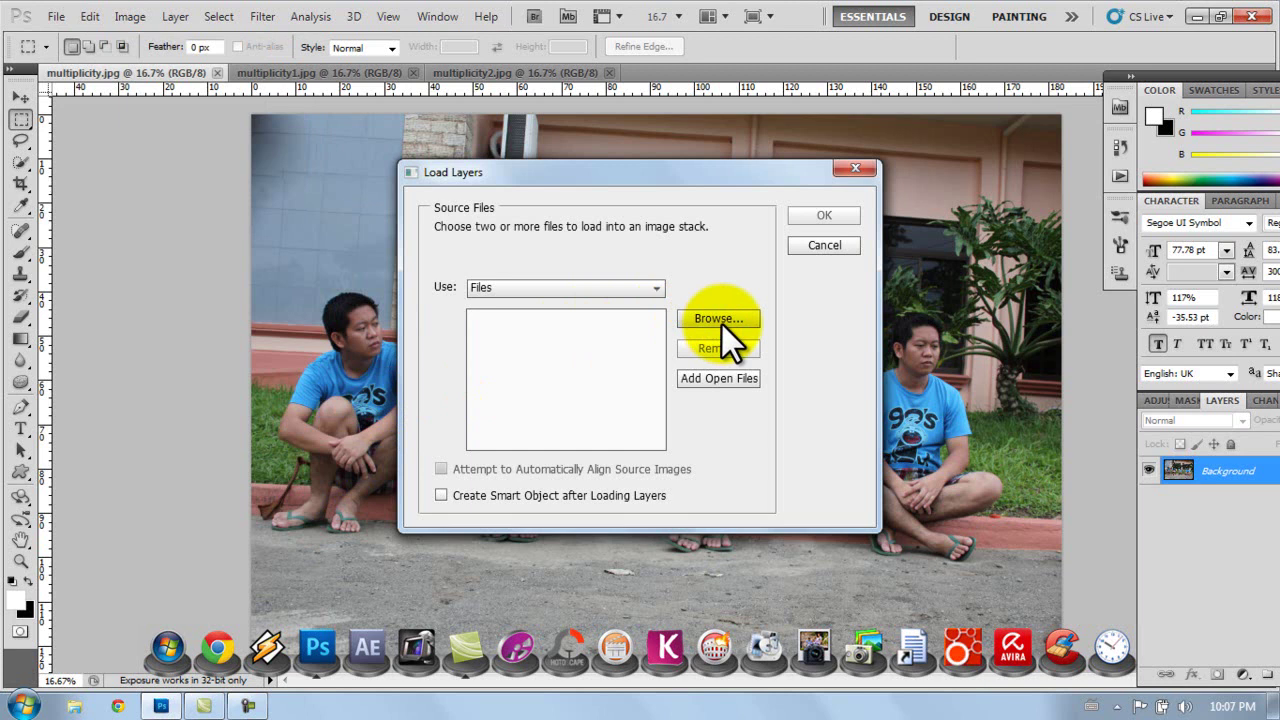
left_click(722, 325)
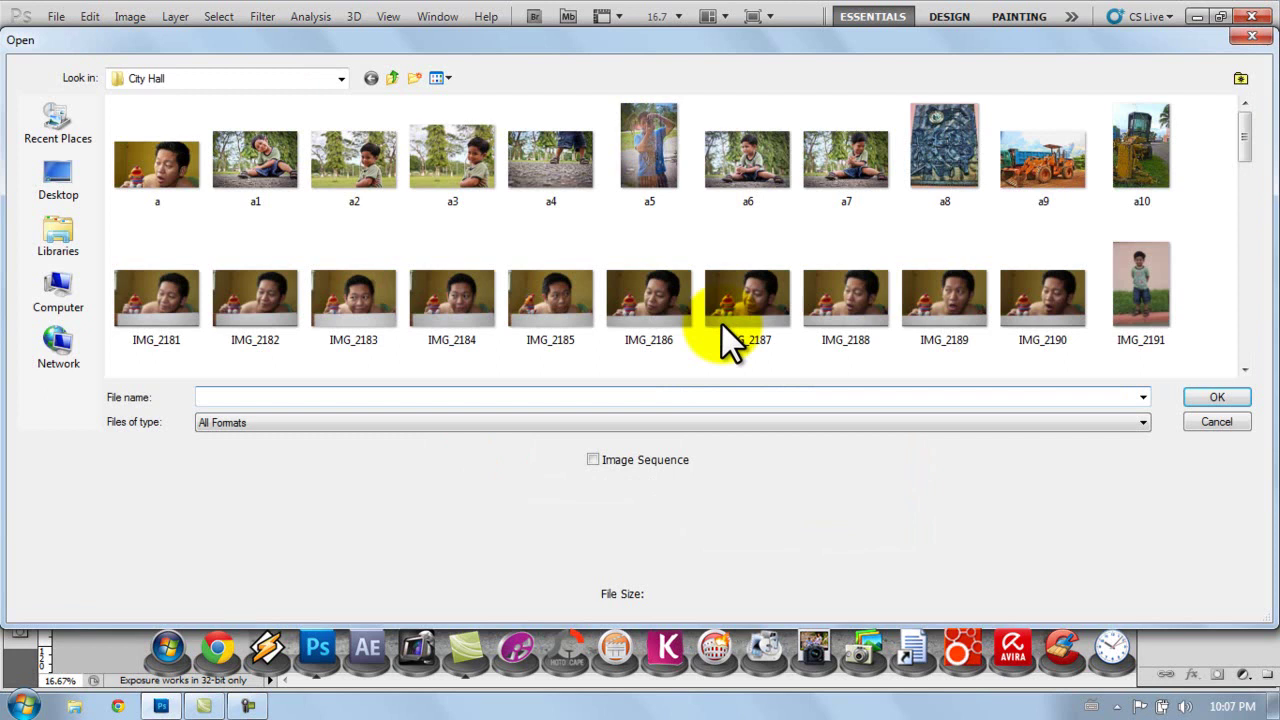
Choose IMG_2233, IMG_2234, IMG_2235 and IMG_2236 from the Desktop as the stack sources.
left_click(54, 170)
left_click(211, 170)
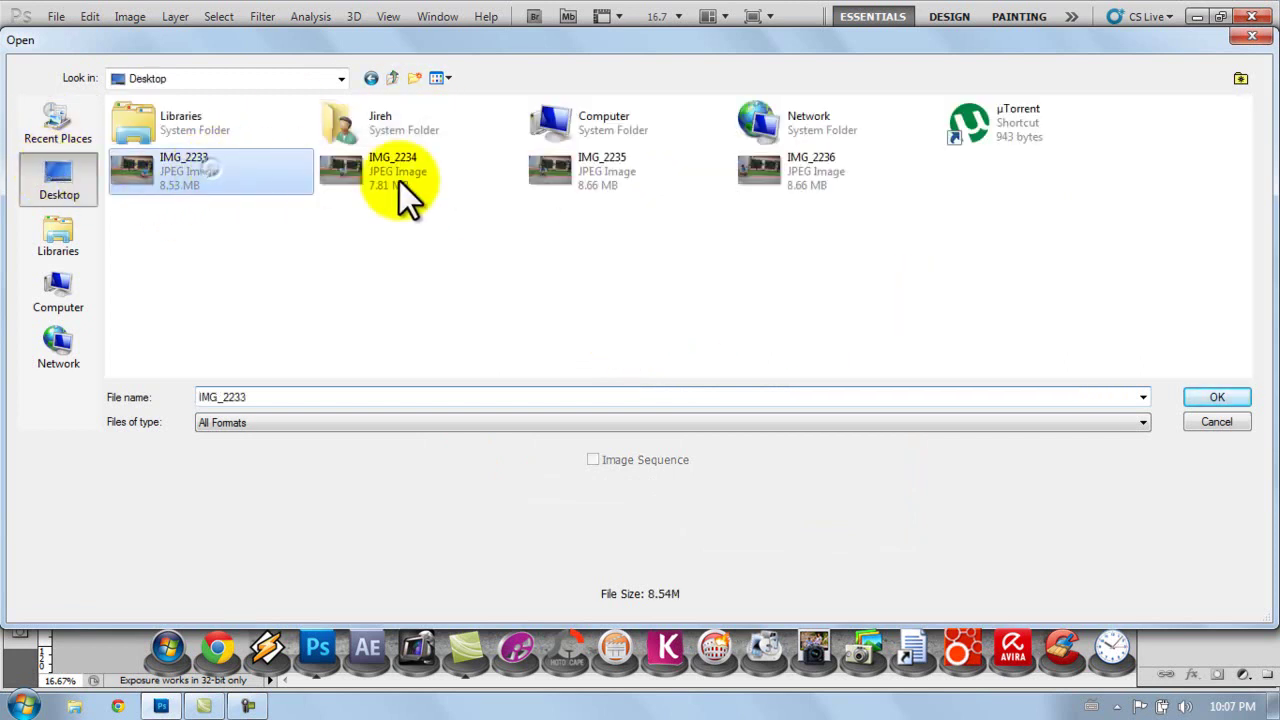
left_click(404, 174, "ctrl")
left_click(549, 174, "ctrl")
left_click(774, 181, "ctrl")
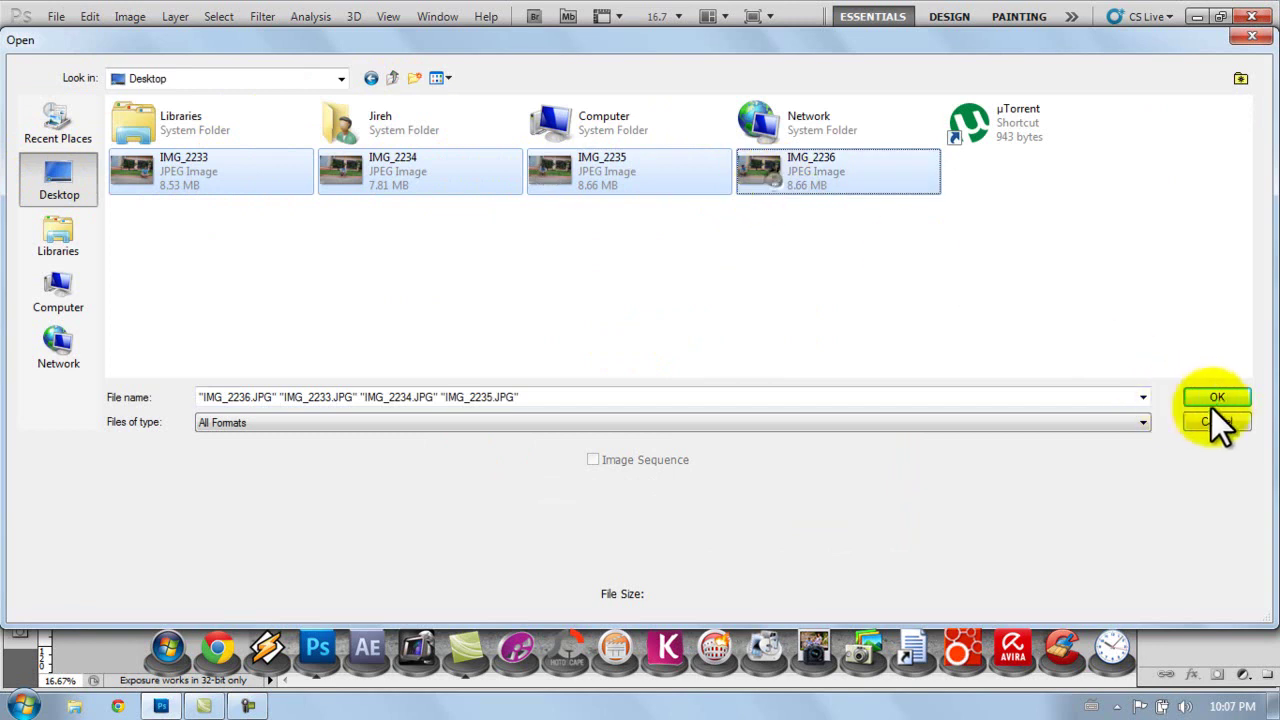
left_click(1220, 401)
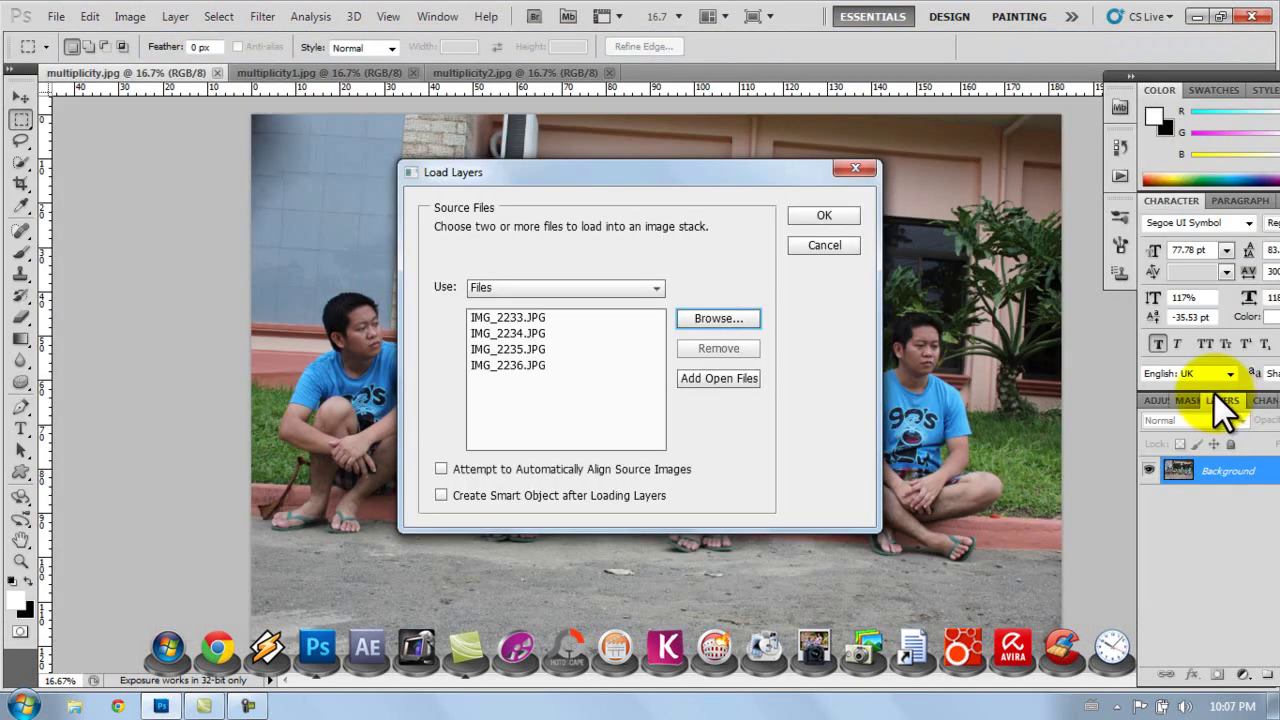
Confirm Load Layers so IMG_2233–IMG_2236.JPG load as layers in a new Untitled1 document.
left_click(824, 216)
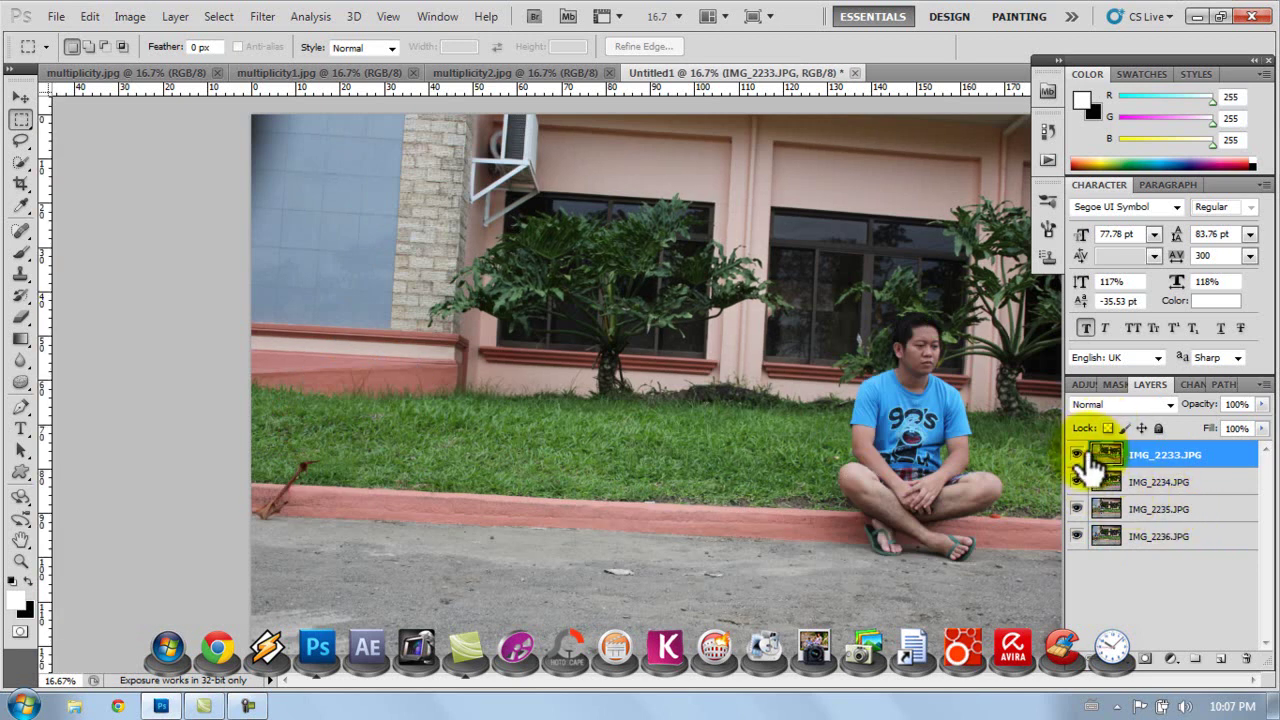
left_click(1079, 456)
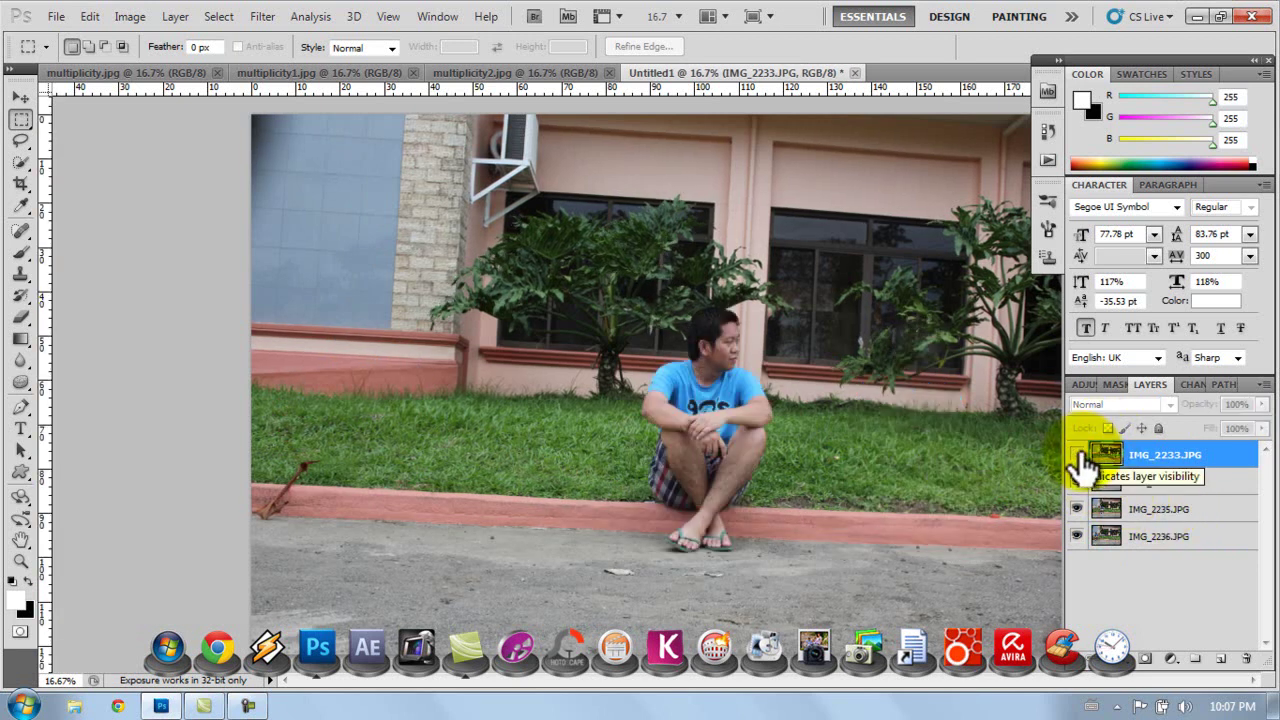
left_click(1078, 457)
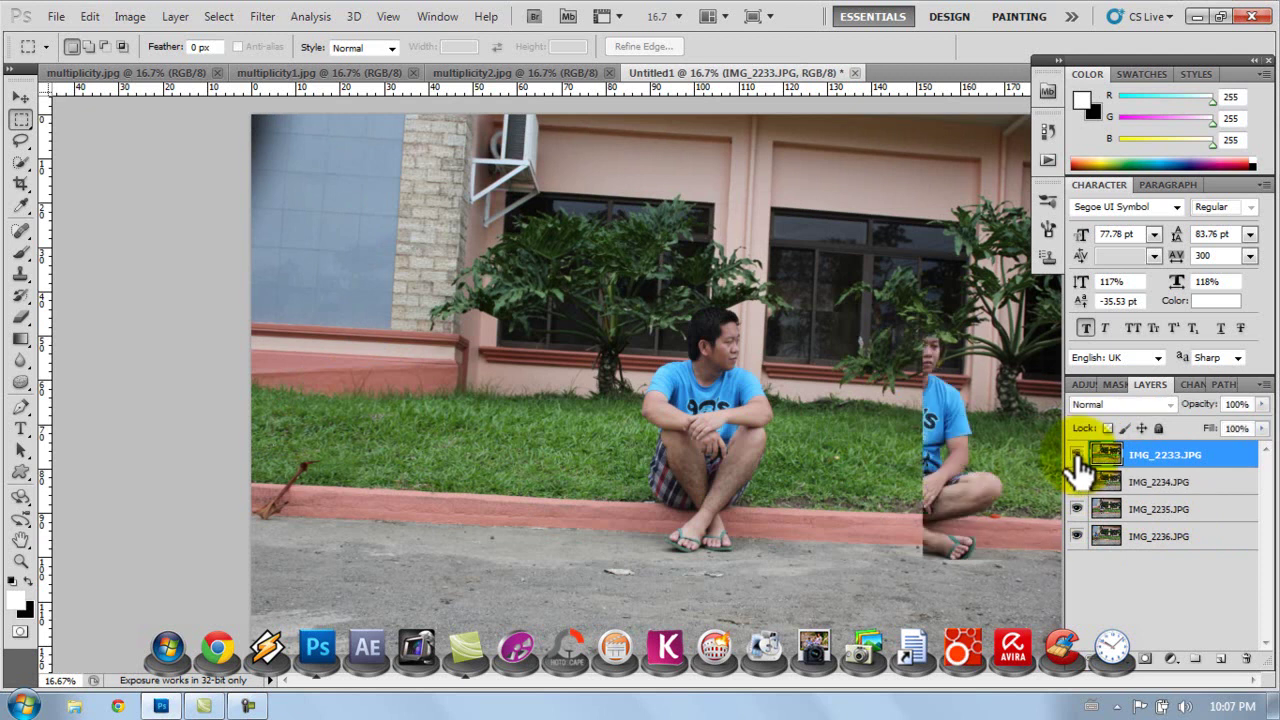
left_click(1077, 482)
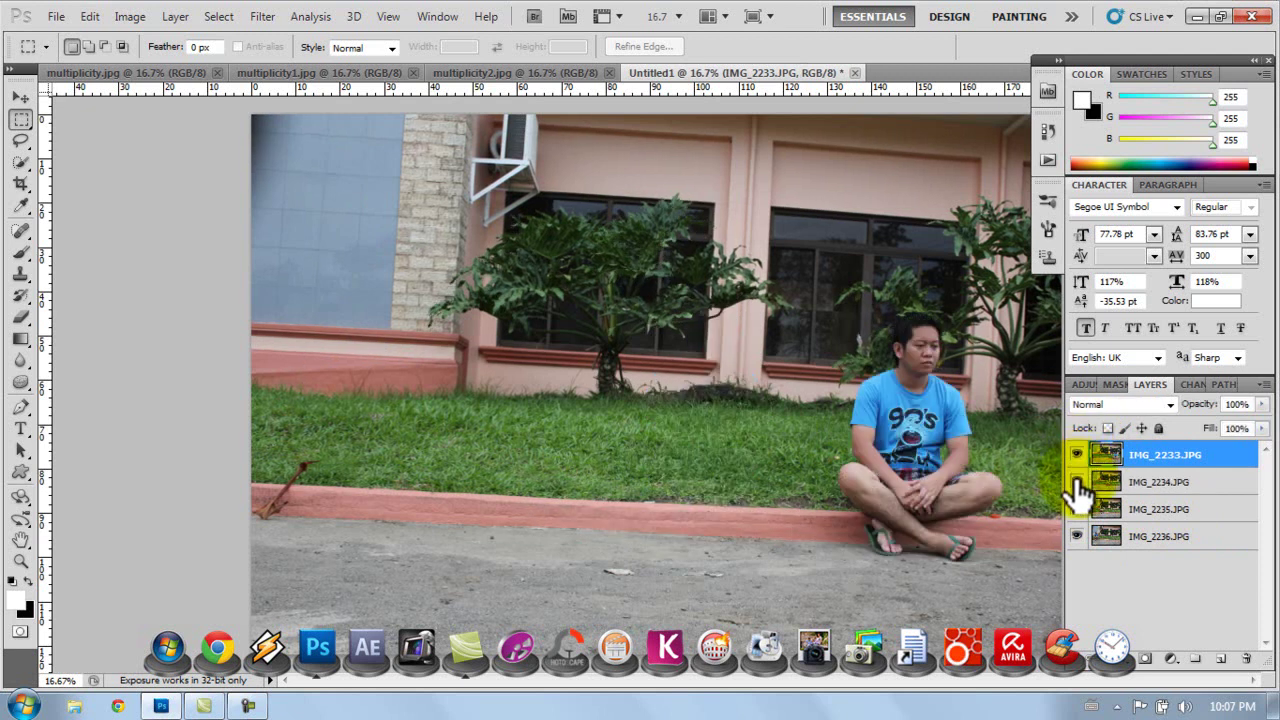
left_click(1080, 457)
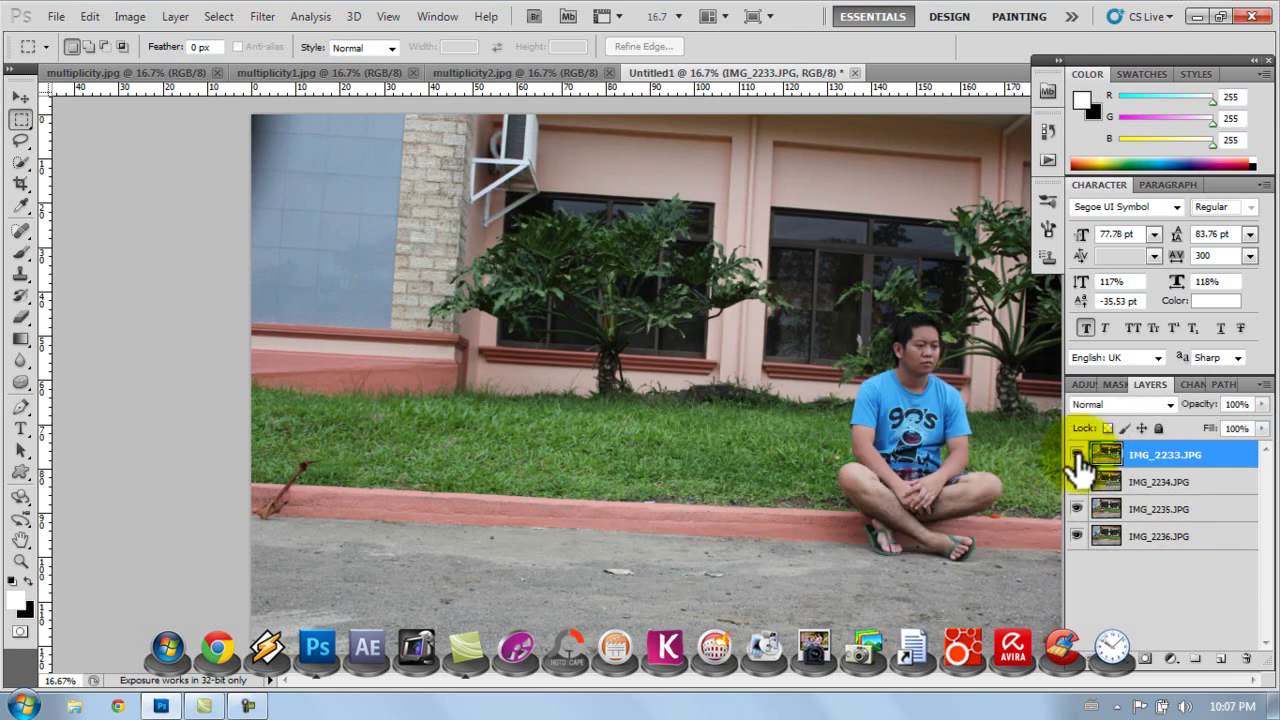
left_click(1080, 512)
left_click(1080, 515)
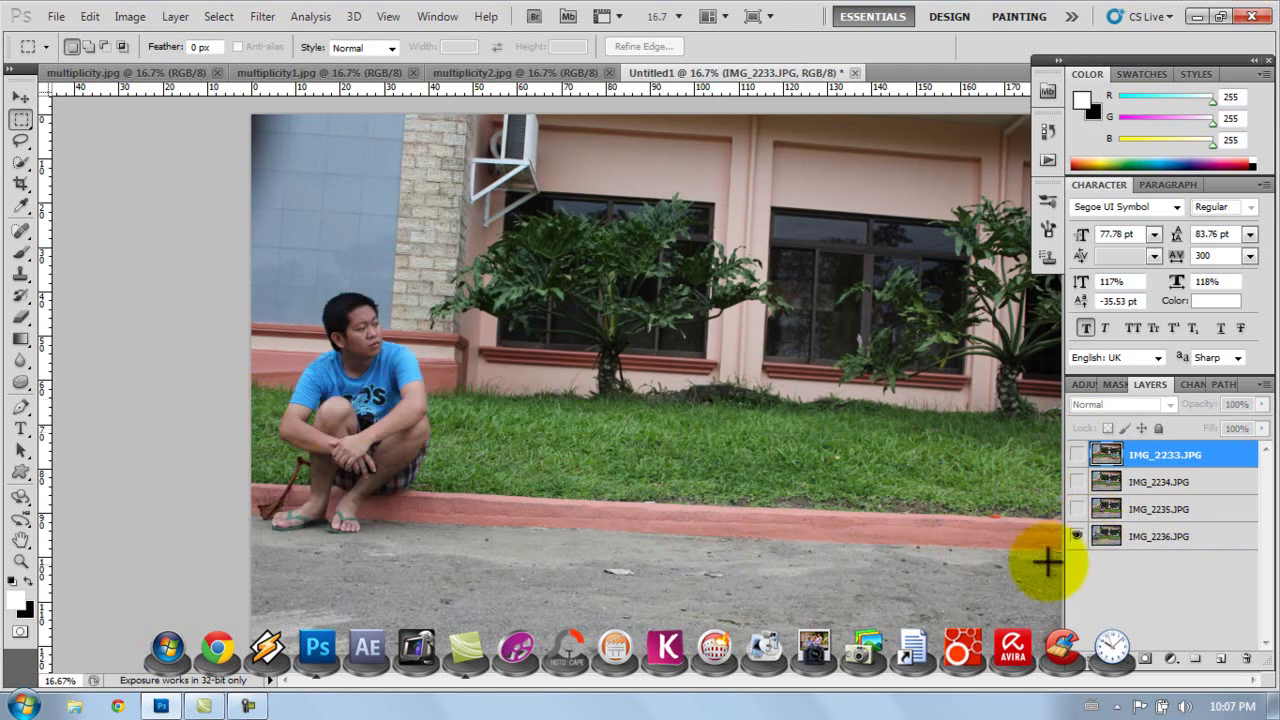
left_click(1077, 510)
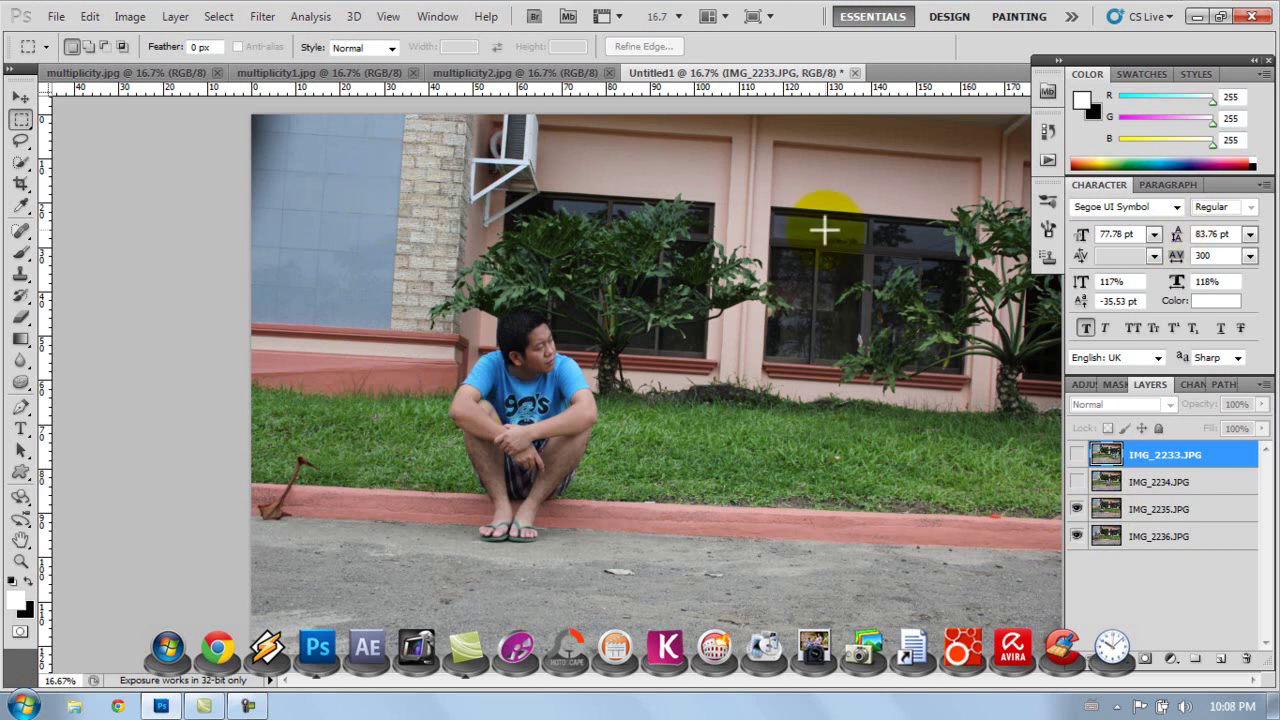
left_click(1079, 482)
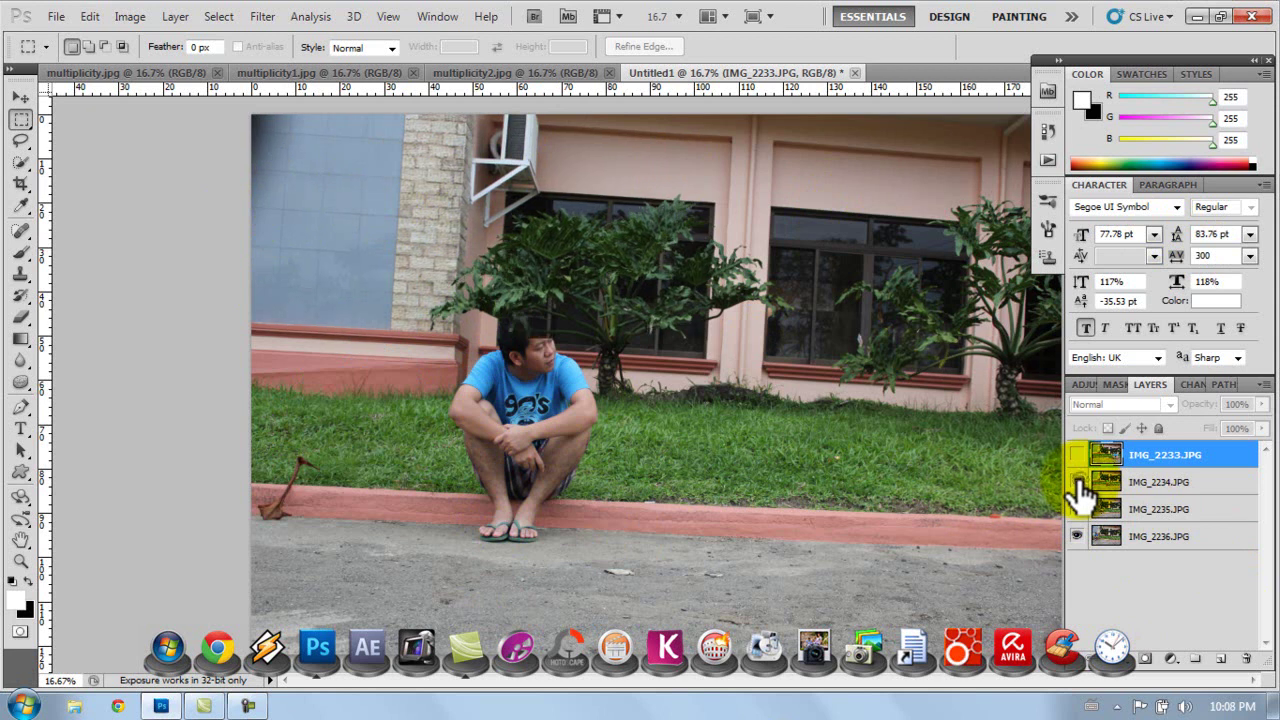
left_click(1076, 455)
left_click(1075, 456)
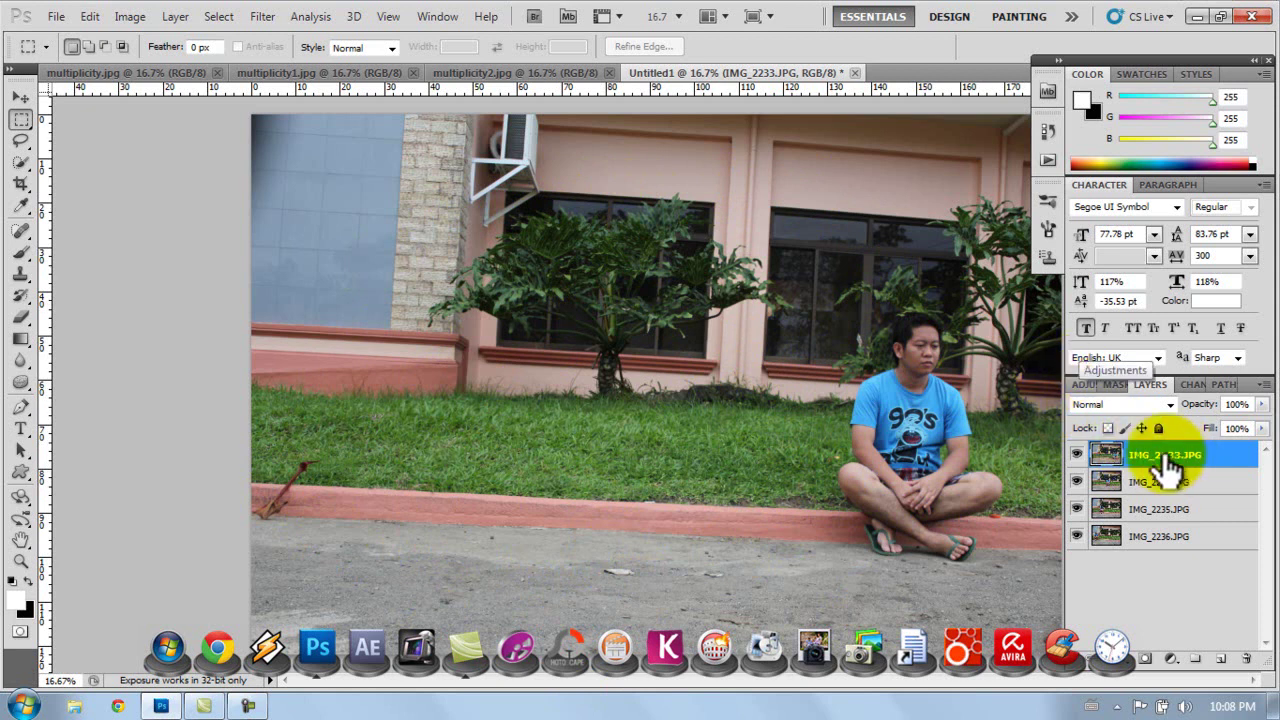
Add a layer mask to the top IMG_2233.JPG layer.
left_click(1165, 455)
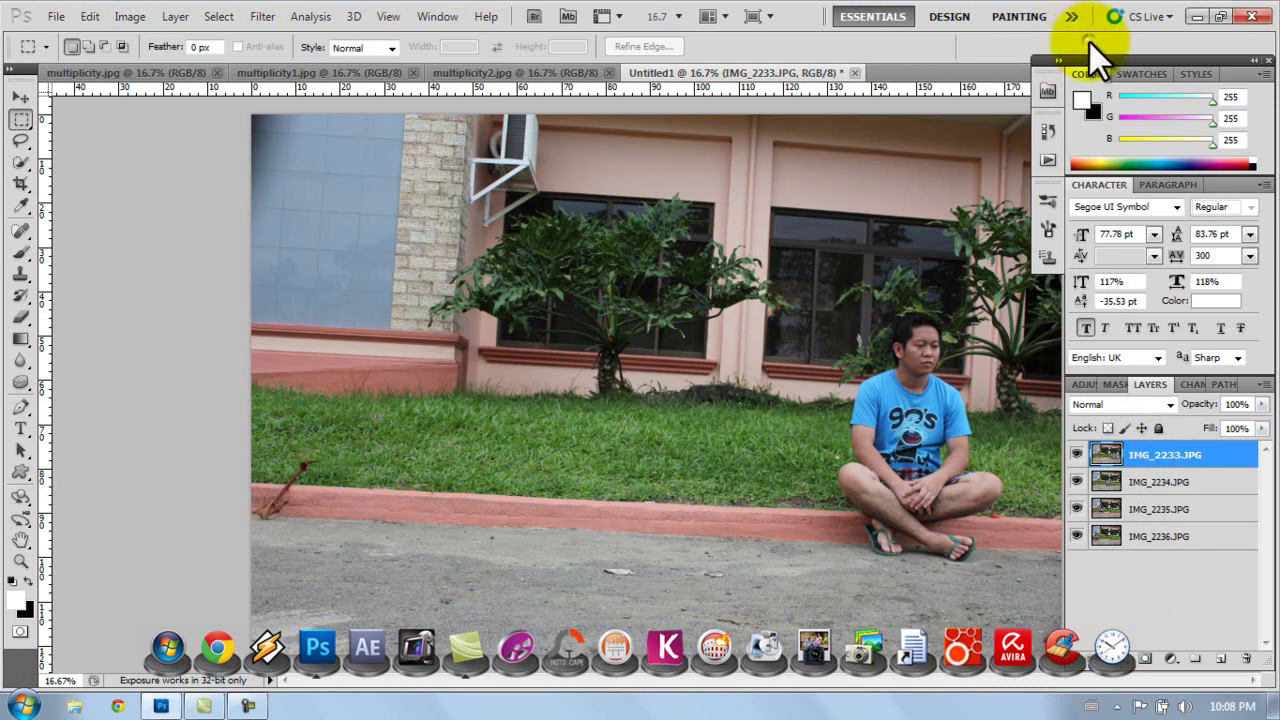
left_click(1197, 15)
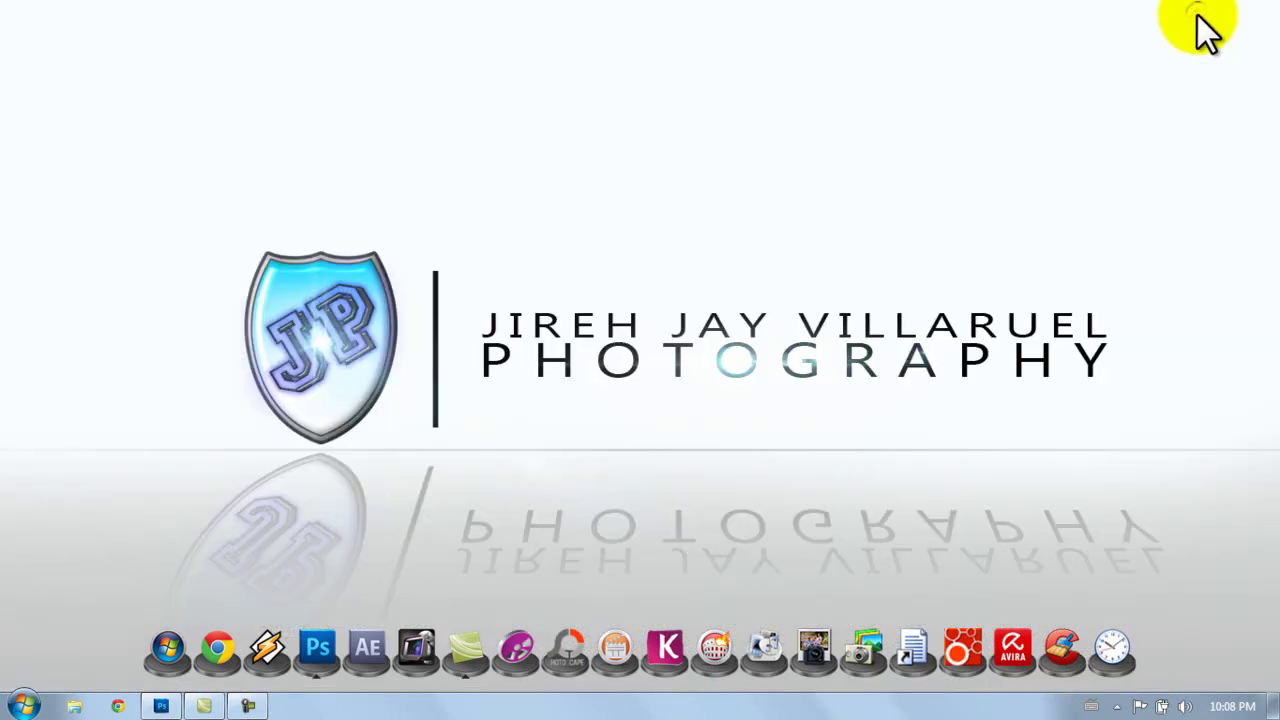
left_click(162, 706)
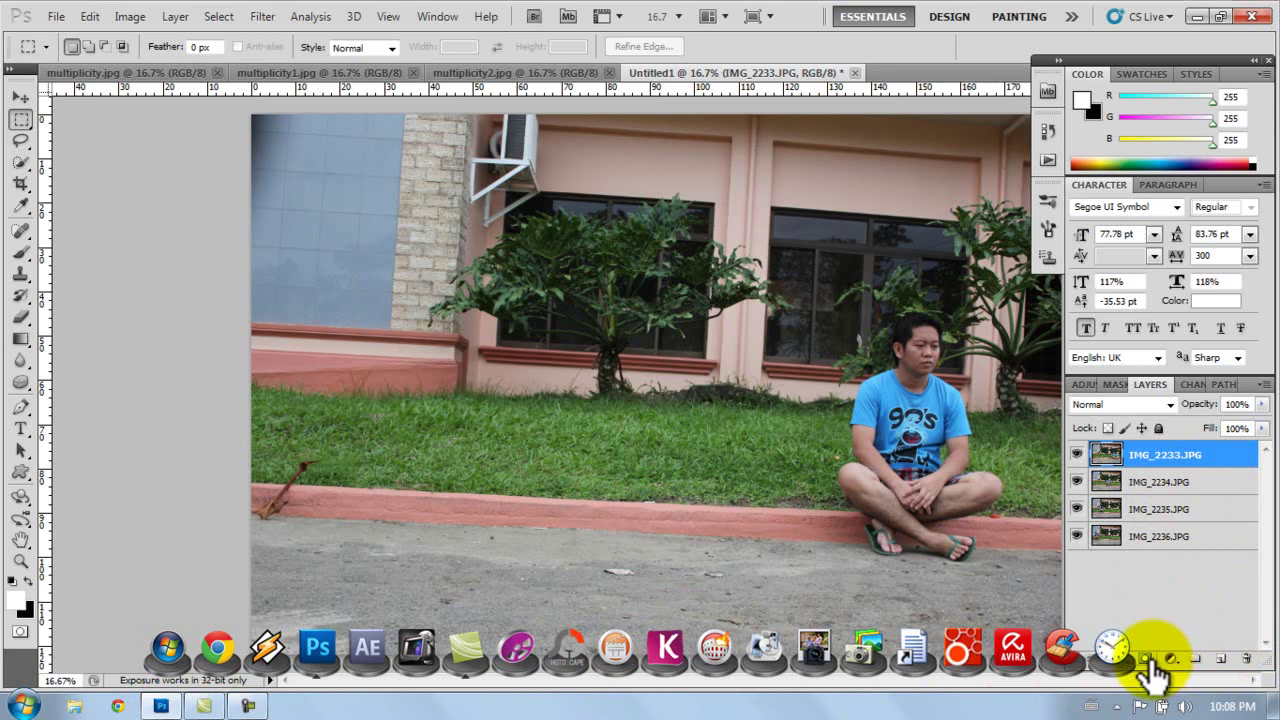
left_click(1146, 660)
Add layer masks to the IMG_2234, IMG_2235 and IMG_2236.JPG layers.
left_click(1160, 484)
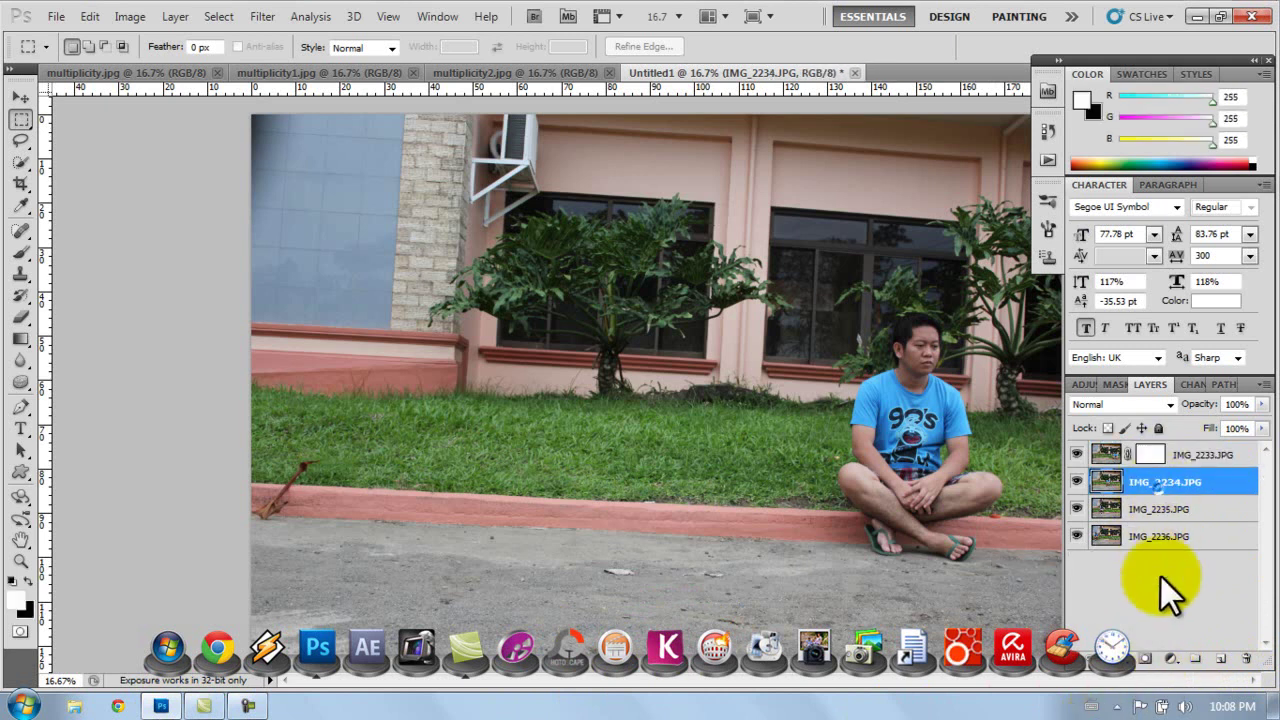
left_click(1147, 658)
left_click(1168, 511)
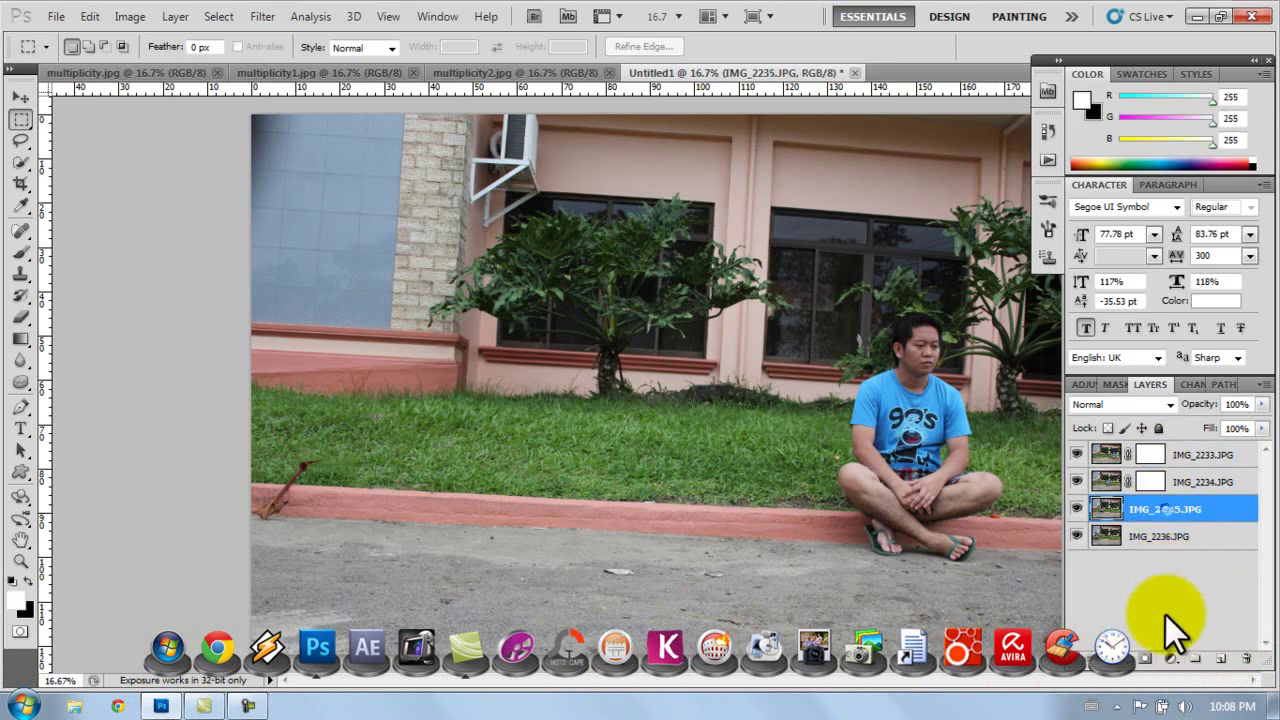
left_click(1146, 660)
left_click(1160, 538)
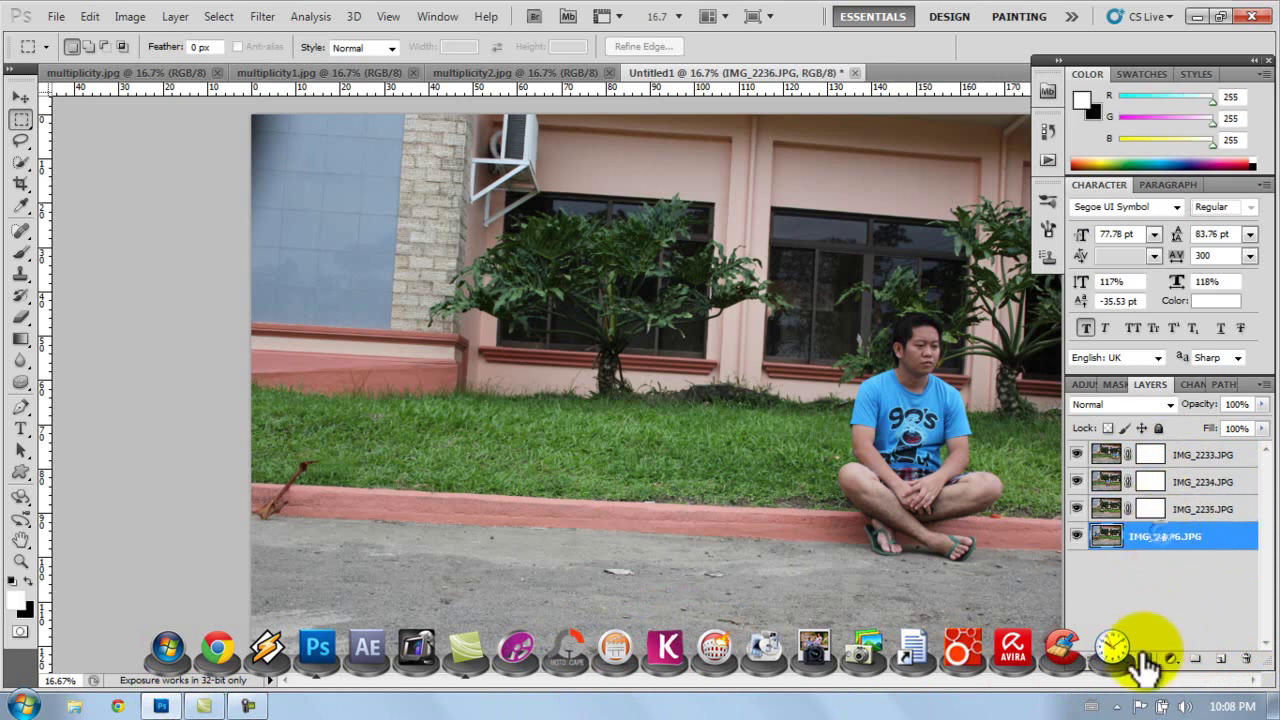
left_click(1147, 660)
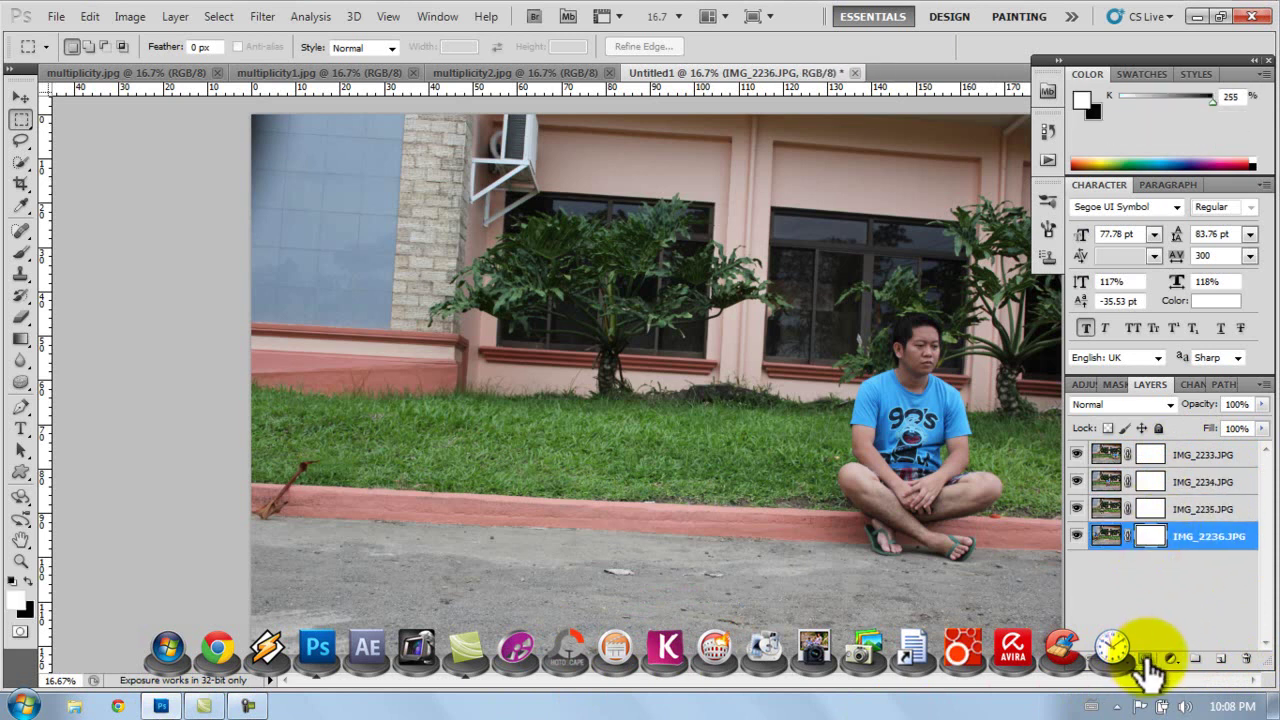
Target the IMG_2233 mask and set the Brush tool to 308 px size, 15% hardness.
left_click(1150, 458)
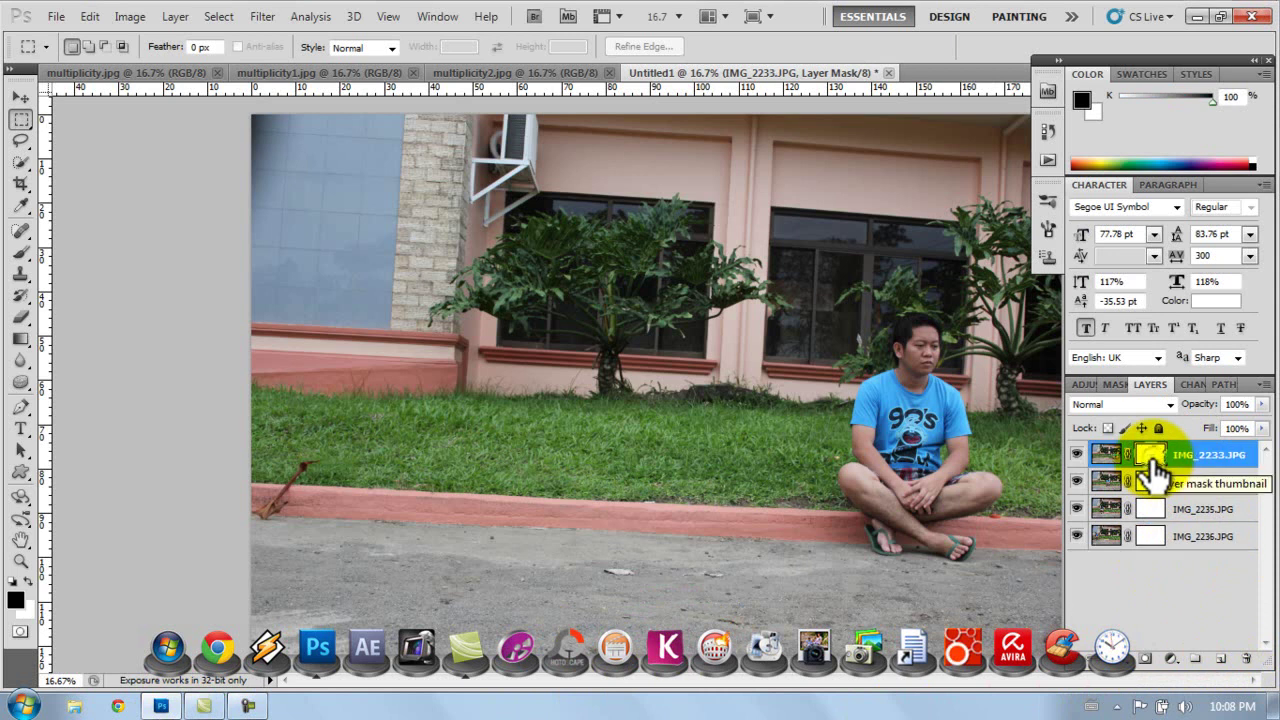
left_click(21, 253)
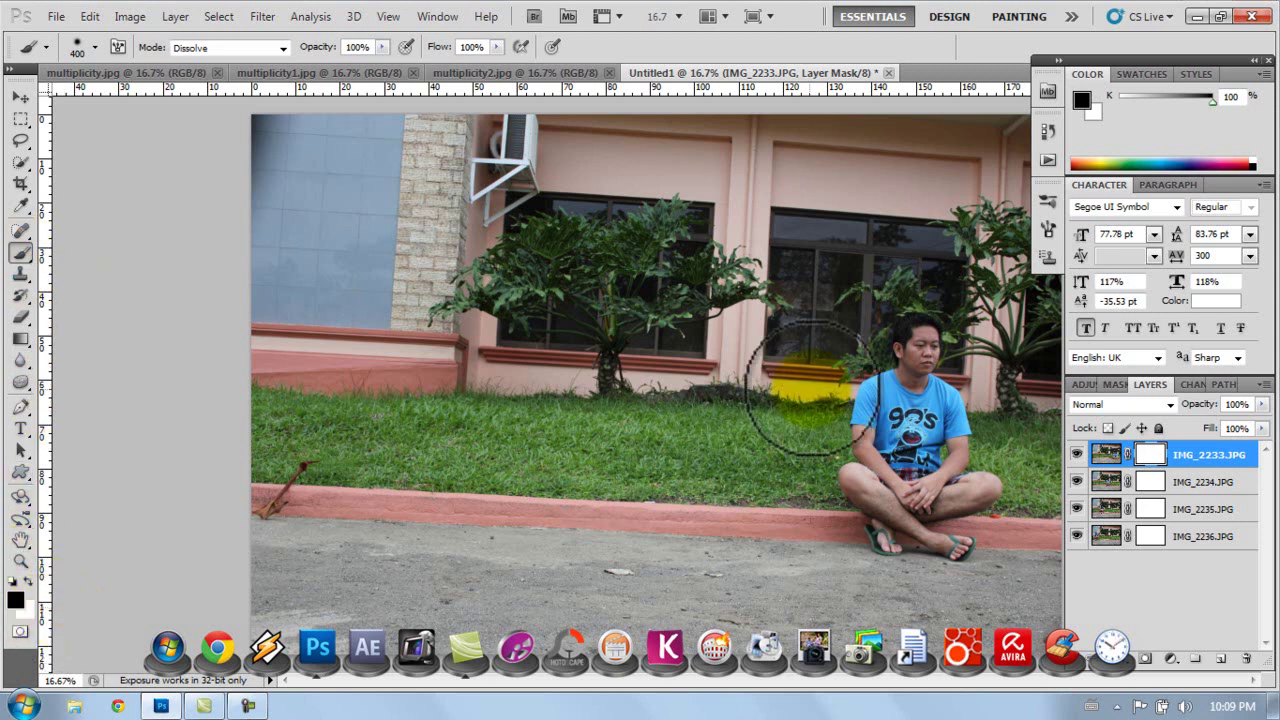
left_click(93, 45)
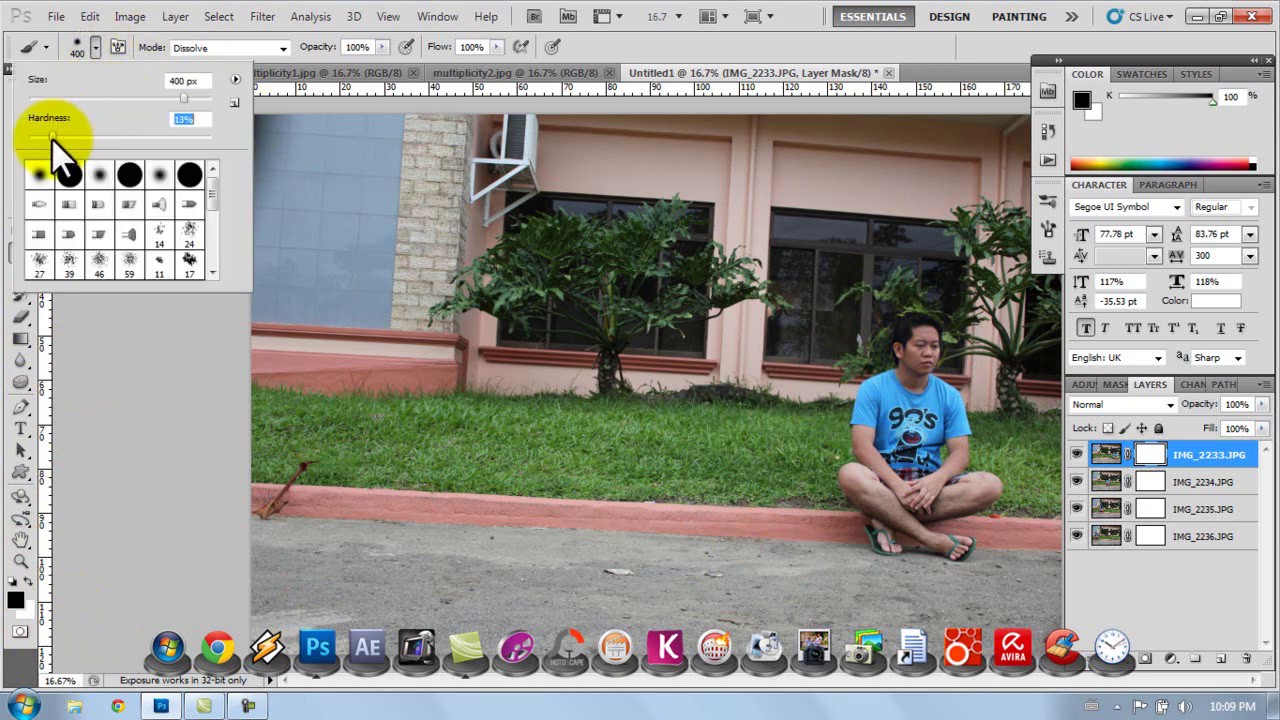
left_click_drag(50, 137, 55, 137)
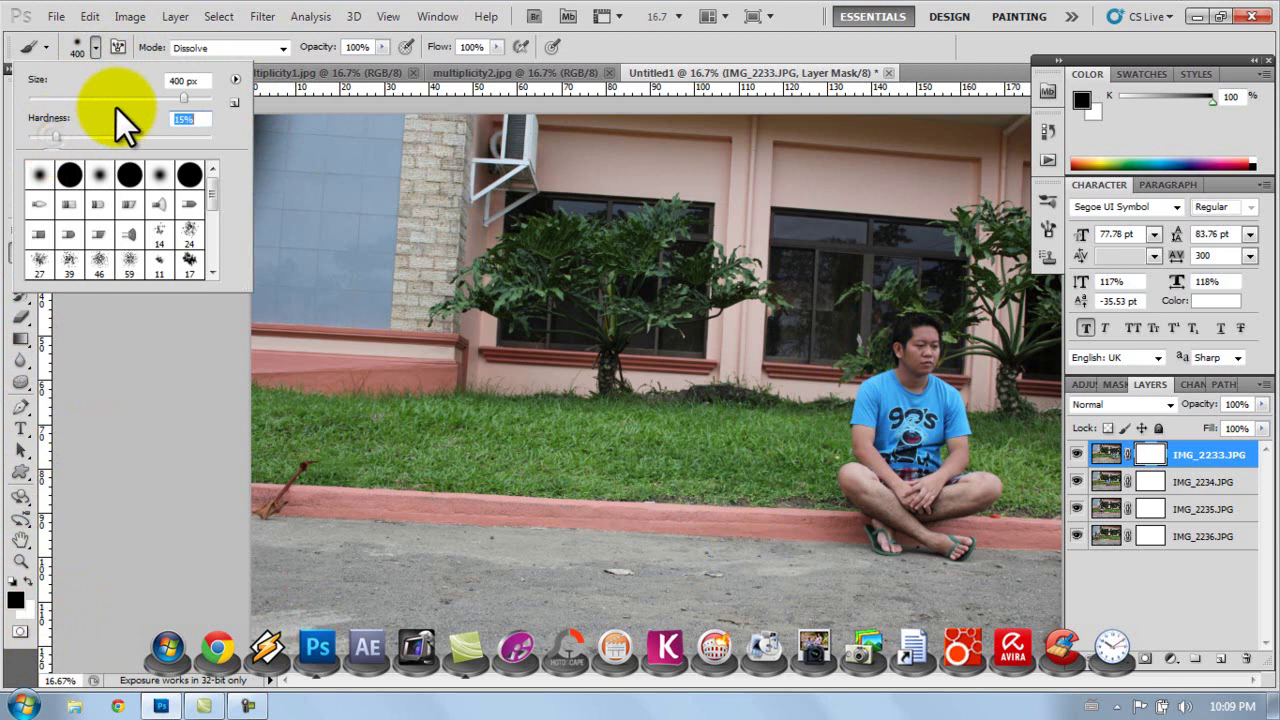
left_click_drag(184, 98, 175, 98)
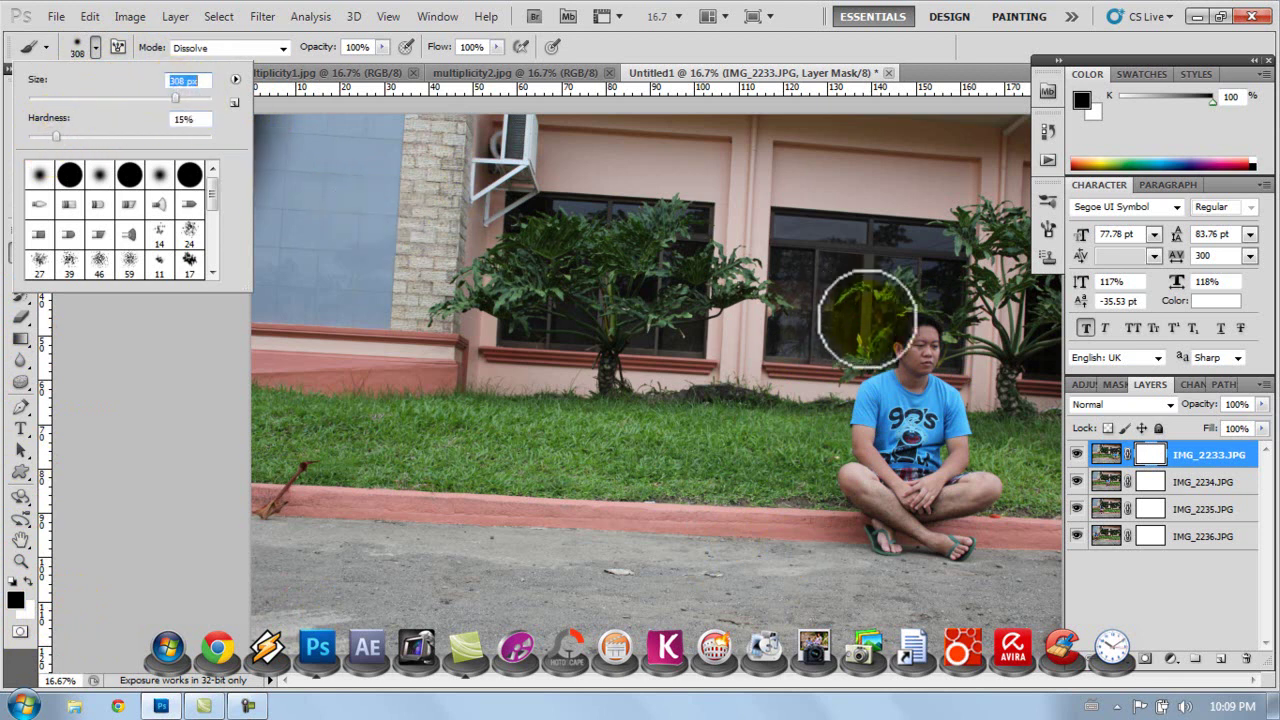
Paint the second man's area down to the curb on the IMG_2233 mask, then invert it.
left_click(120, 415)
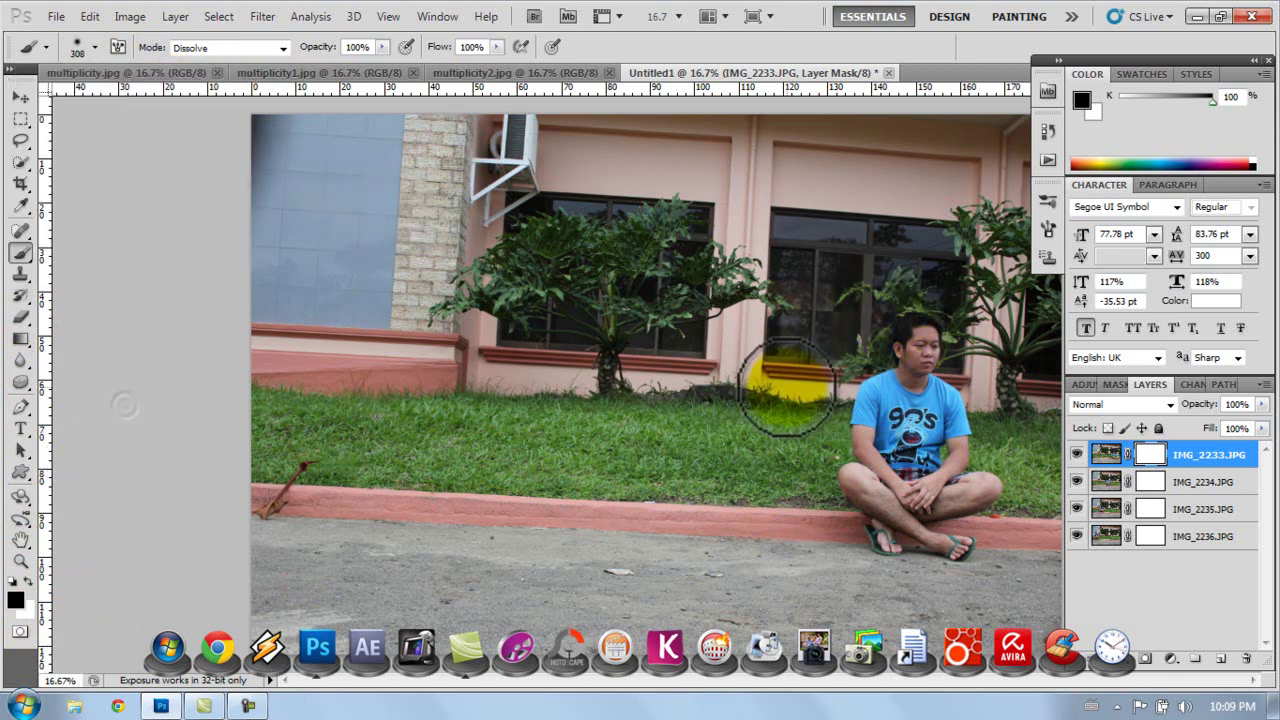
mouse_move(911, 330)
left_mouse_down()
mouse_move(912, 334)
mouse_move(924, 375)
mouse_move(935, 322)
mouse_move(933, 397)
mouse_move(916, 328)
mouse_move(864, 423)
mouse_move(905, 326)
mouse_move(885, 485)
mouse_move(941, 380)
mouse_move(972, 491)
mouse_move(953, 395)
mouse_move(1009, 503)
mouse_move(998, 529)
mouse_move(927, 425)
mouse_move(956, 559)
mouse_move(967, 492)
mouse_move(961, 554)
mouse_move(924, 540)
mouse_move(890, 466)
mouse_move(889, 537)
mouse_move(859, 427)
mouse_move(838, 478)
mouse_move(859, 539)
mouse_move(850, 551)
mouse_move(817, 513)
mouse_move(818, 543)
mouse_move(982, 558)
mouse_move(990, 514)
mouse_move(1011, 568)
mouse_move(961, 579)
mouse_move(876, 541)
mouse_move(868, 506)
mouse_move(905, 440)
left_mouse_up()
mouse_move(925, 365)
left_mouse_down()
mouse_move(908, 349)
mouse_move(1011, 563)
mouse_move(1000, 563)
mouse_move(1037, 530)
mouse_move(1125, 515)
mouse_move(1185, 475)
mouse_move(857, 386)
mouse_move(890, 515)
mouse_move(925, 533)
mouse_move(908, 551)
mouse_move(980, 514)
mouse_move(909, 543)
mouse_move(866, 457)
mouse_move(792, 367)
mouse_move(1243, 543)
mouse_move(1160, 503)
left_mouse_up()
key("ctrl+i")
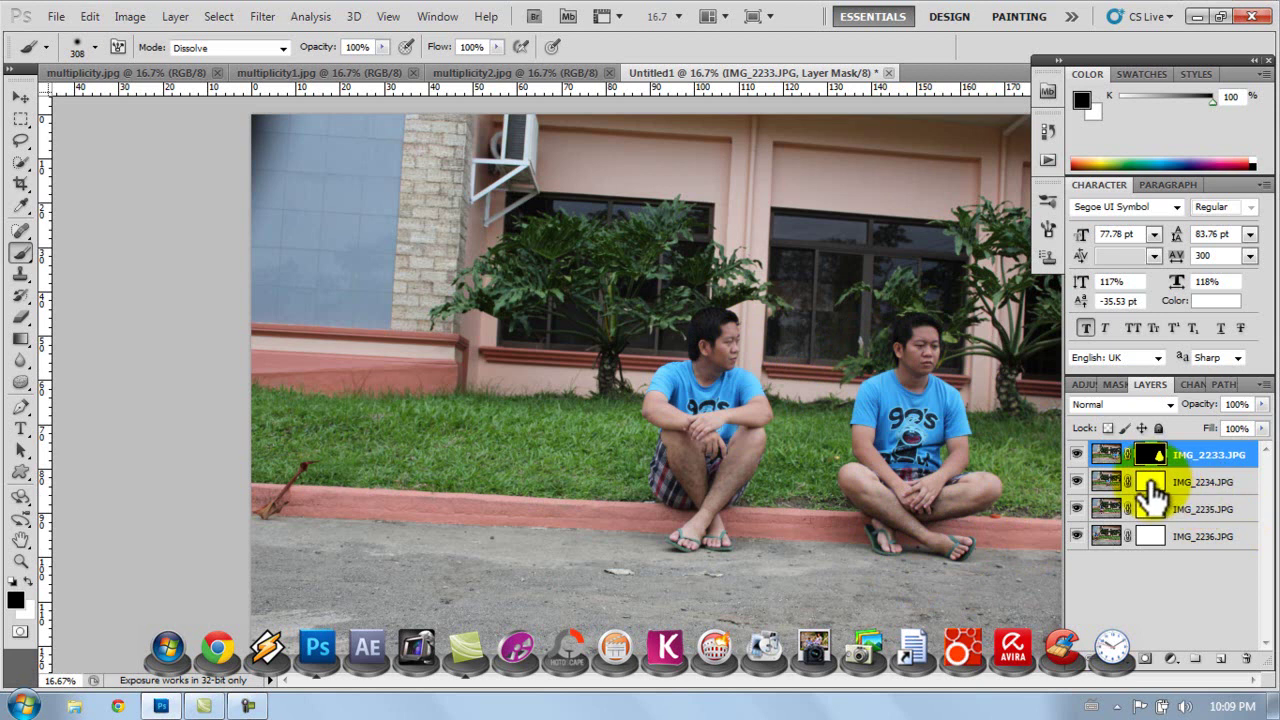
Paint the IMG_2234 mask over the third man, then paint and invert the IMG_2235 mask.
left_click(1151, 484)
mouse_move(803, 314)
left_mouse_down()
mouse_move(717, 316)
mouse_move(732, 378)
mouse_move(730, 307)
mouse_move(672, 336)
mouse_move(695, 394)
mouse_move(726, 405)
mouse_move(756, 385)
mouse_move(761, 437)
mouse_move(759, 489)
mouse_move(751, 468)
mouse_move(687, 558)
mouse_move(704, 453)
mouse_move(711, 518)
mouse_move(760, 557)
mouse_move(776, 552)
mouse_move(731, 545)
mouse_move(672, 483)
mouse_move(646, 515)
mouse_move(672, 428)
mouse_move(682, 456)
mouse_move(709, 394)
mouse_move(650, 372)
mouse_move(641, 546)
mouse_move(627, 532)
mouse_move(1040, 596)
mouse_move(1148, 525)
left_mouse_up()
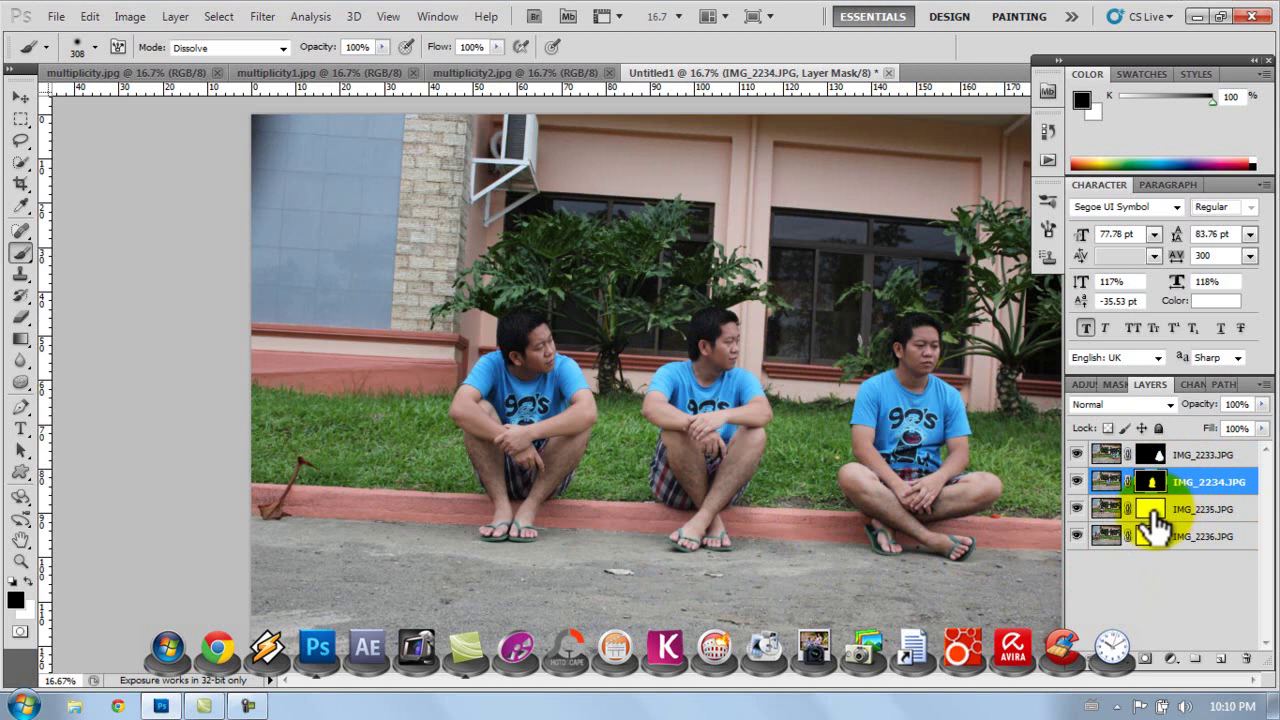
left_click(1152, 512)
mouse_move(555, 400)
left_mouse_down()
mouse_move(532, 312)
mouse_move(564, 442)
mouse_move(572, 356)
mouse_move(586, 438)
mouse_move(576, 480)
mouse_move(569, 420)
mouse_move(534, 523)
mouse_move(543, 547)
mouse_move(510, 521)
mouse_move(503, 477)
mouse_move(540, 516)
mouse_move(558, 513)
mouse_move(541, 542)
mouse_move(475, 519)
mouse_move(487, 410)
mouse_move(455, 492)
mouse_move(461, 519)
mouse_move(535, 421)
mouse_move(570, 521)
mouse_move(444, 519)
mouse_move(450, 462)
mouse_move(493, 373)
mouse_move(516, 447)
mouse_move(503, 312)
mouse_move(453, 419)
mouse_move(524, 318)
left_mouse_up()
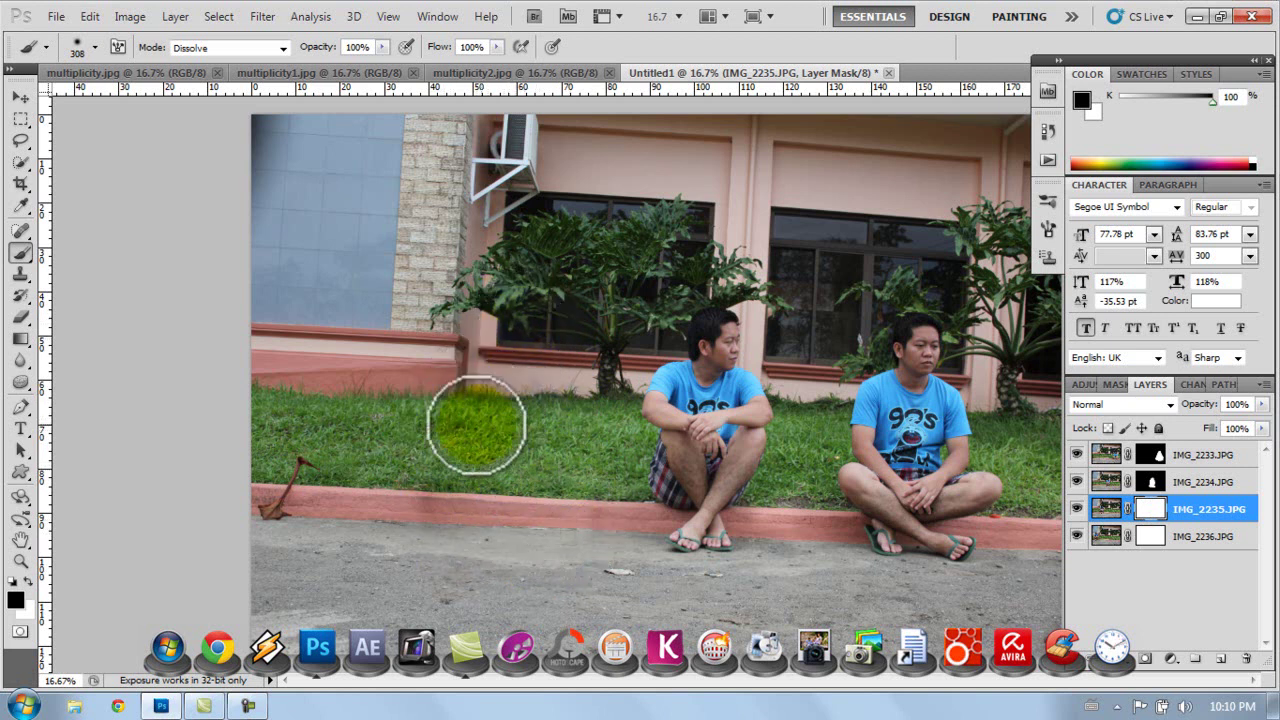
mouse_move(477, 424)
left_mouse_down()
mouse_move(443, 509)
mouse_move(520, 537)
mouse_move(454, 520)
mouse_move(443, 465)
mouse_move(749, 571)
left_mouse_up()
left_click(1182, 508)
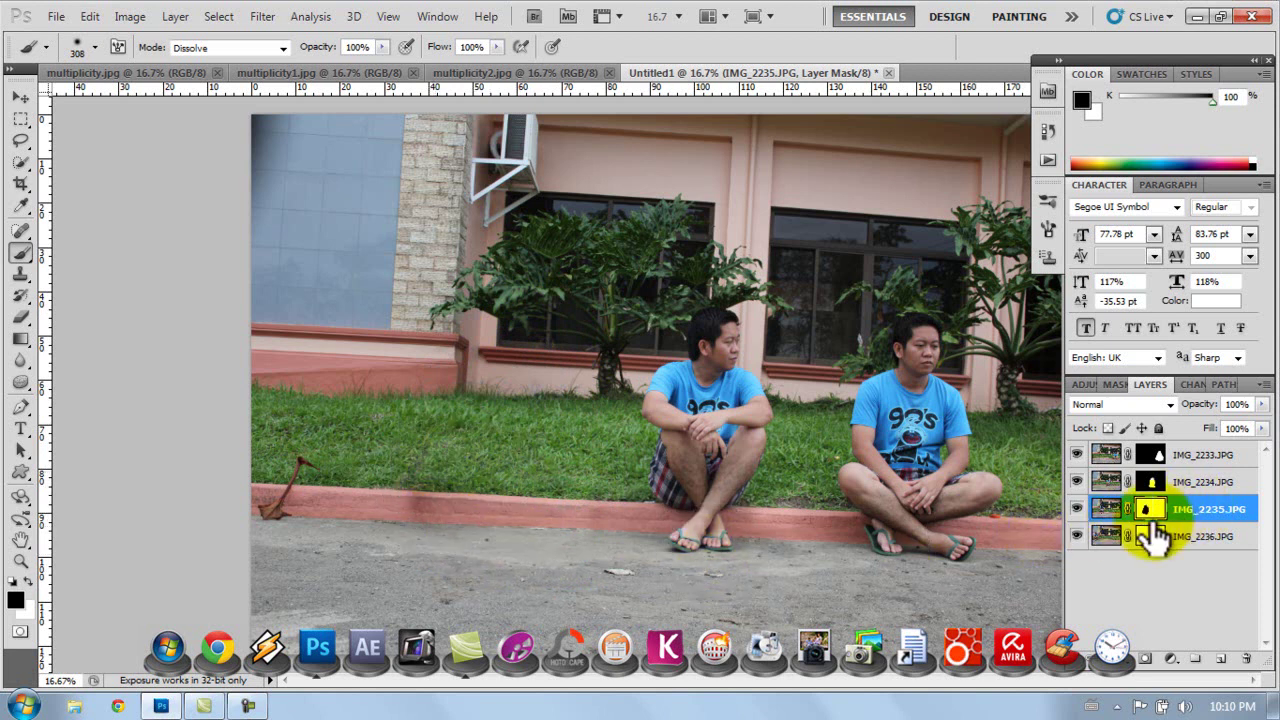
key("ctrl+i")
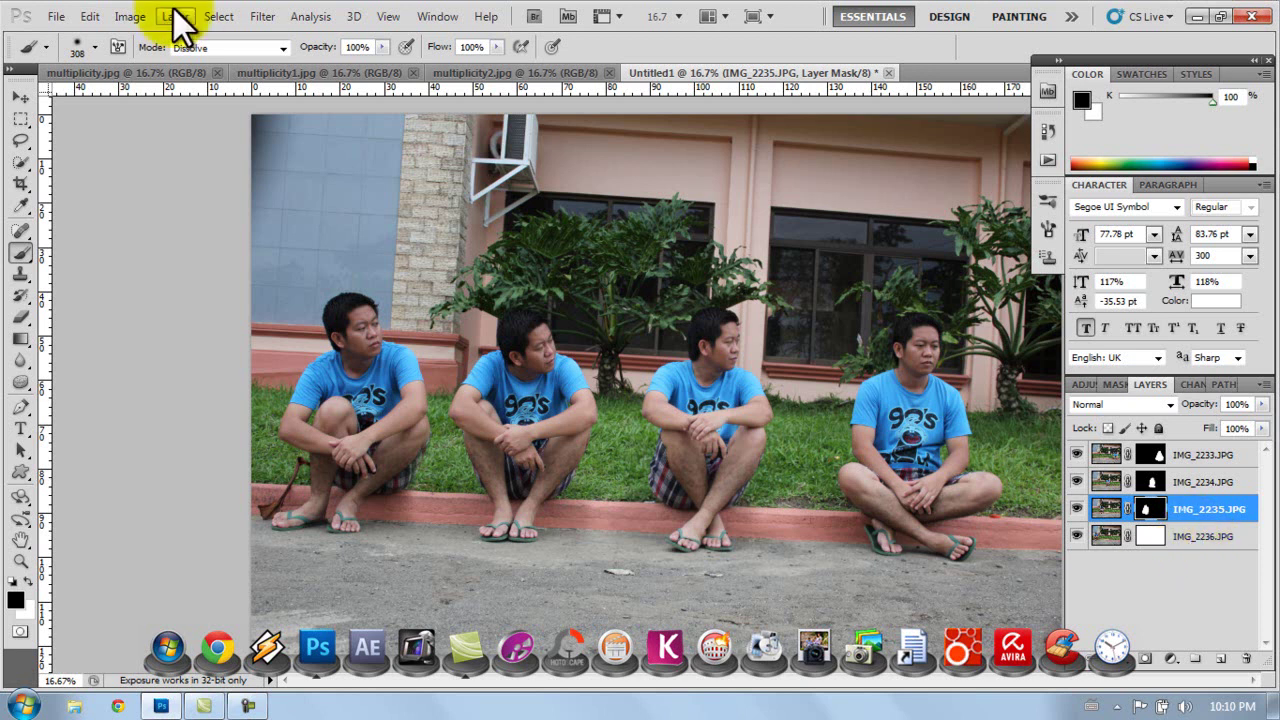
left_click(56, 17)
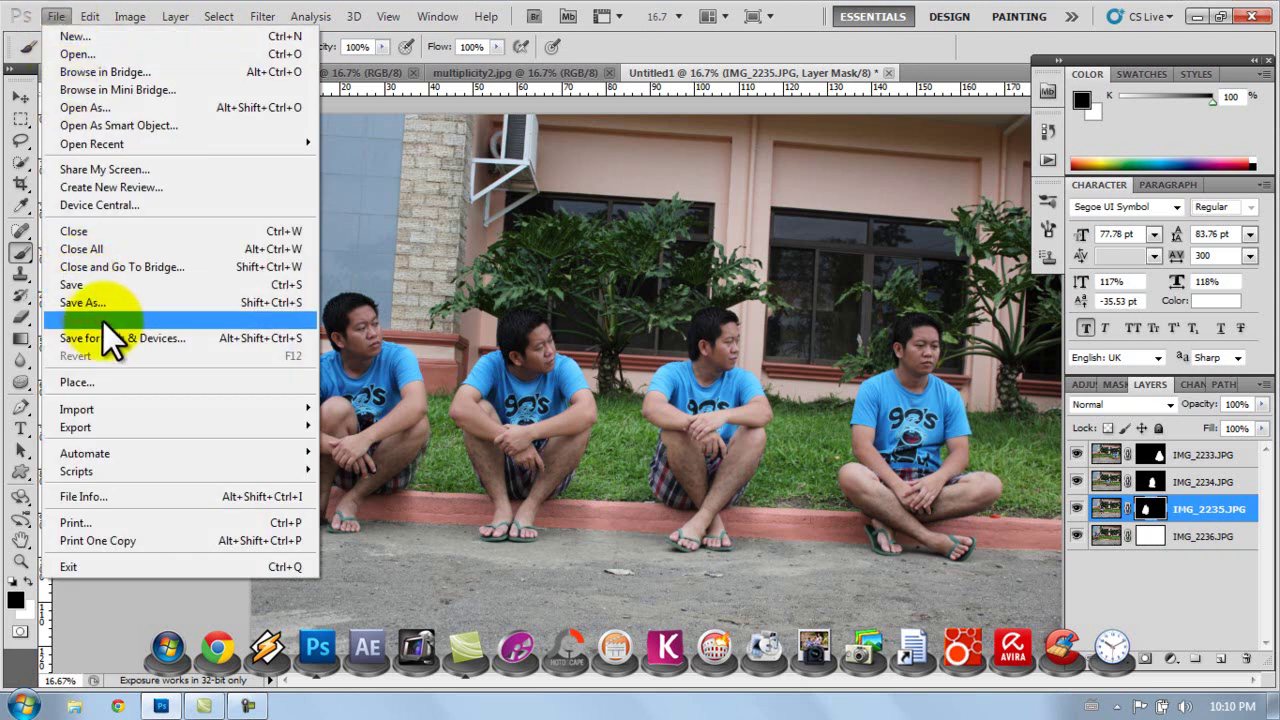
left_click(113, 289)
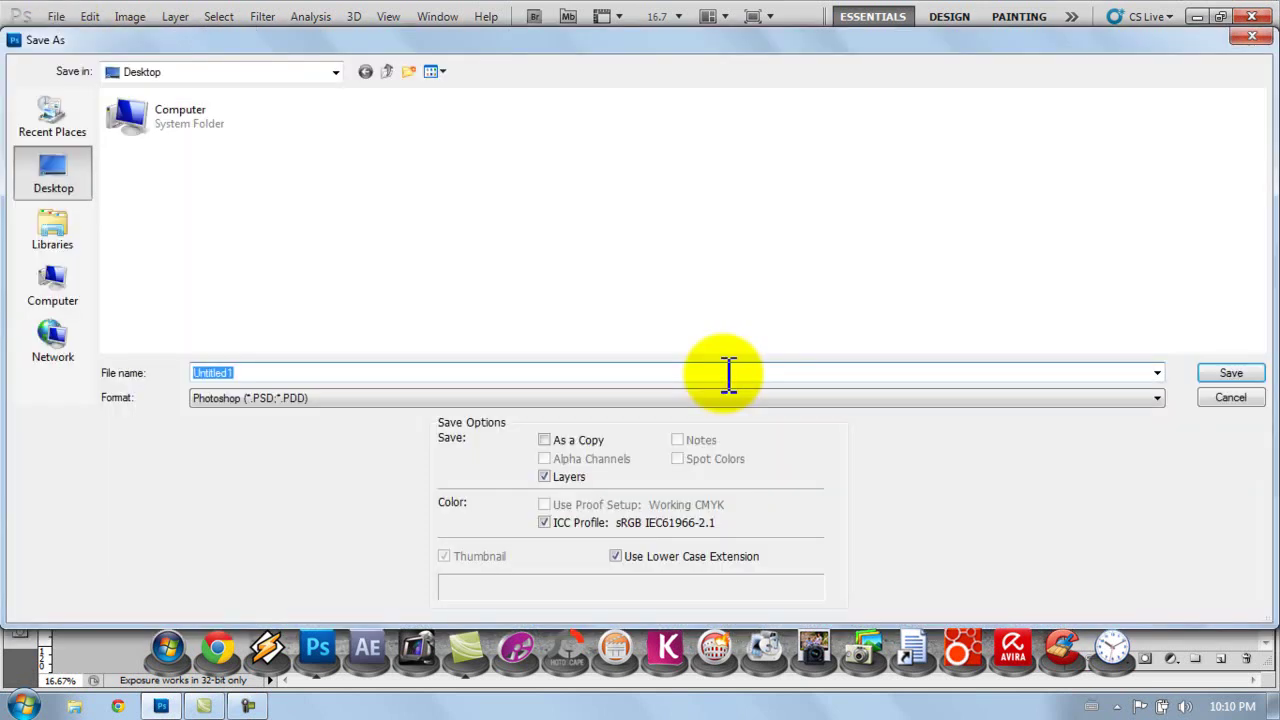
left_click(672, 398)
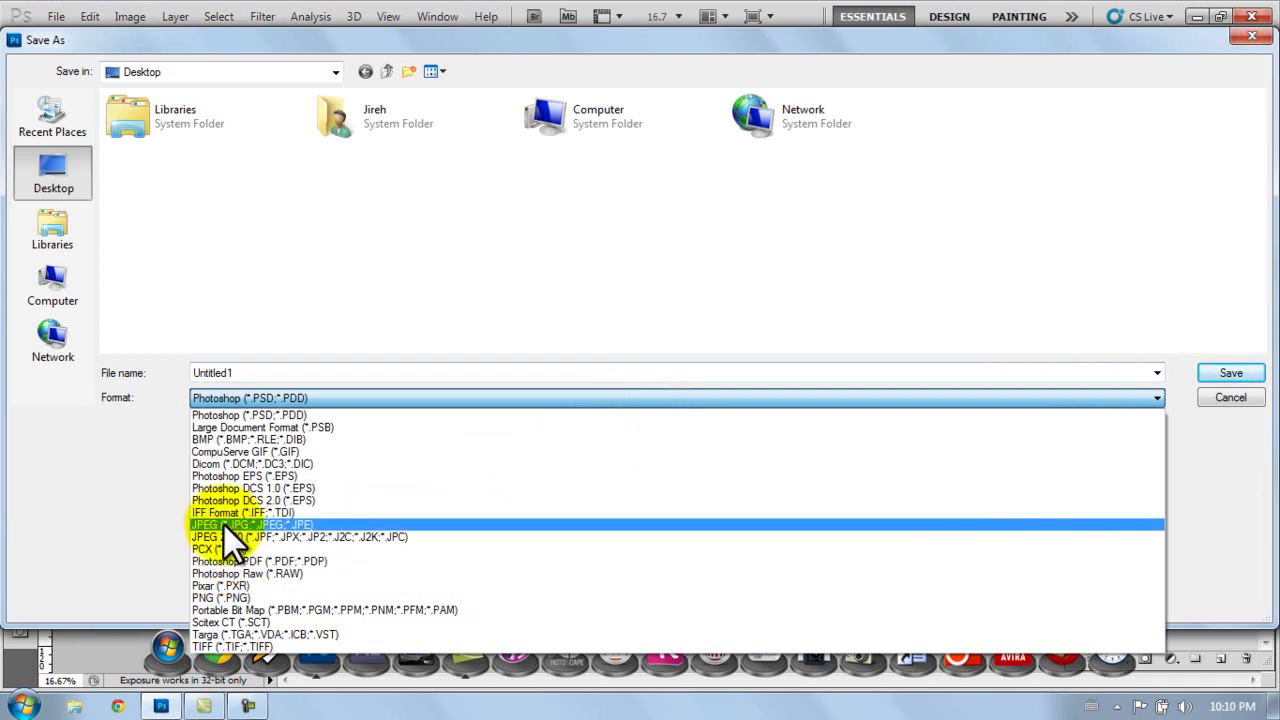
left_click(223, 524)
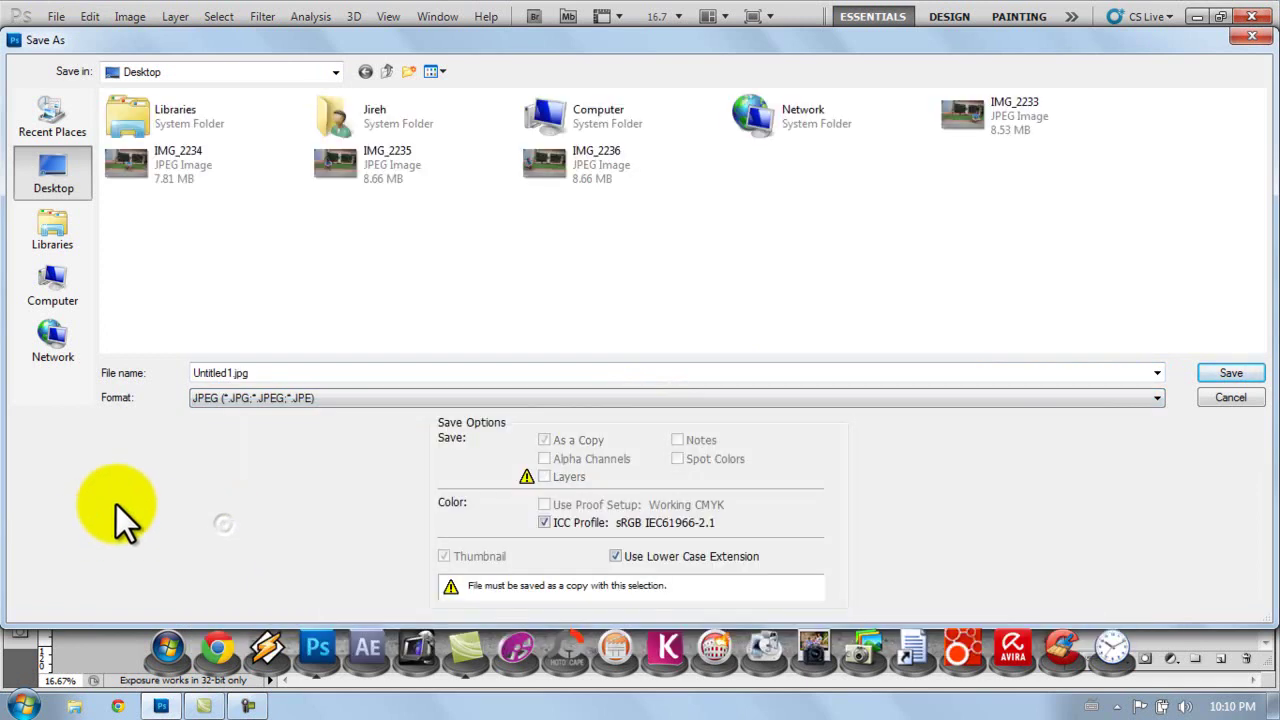
left_click(1223, 399)
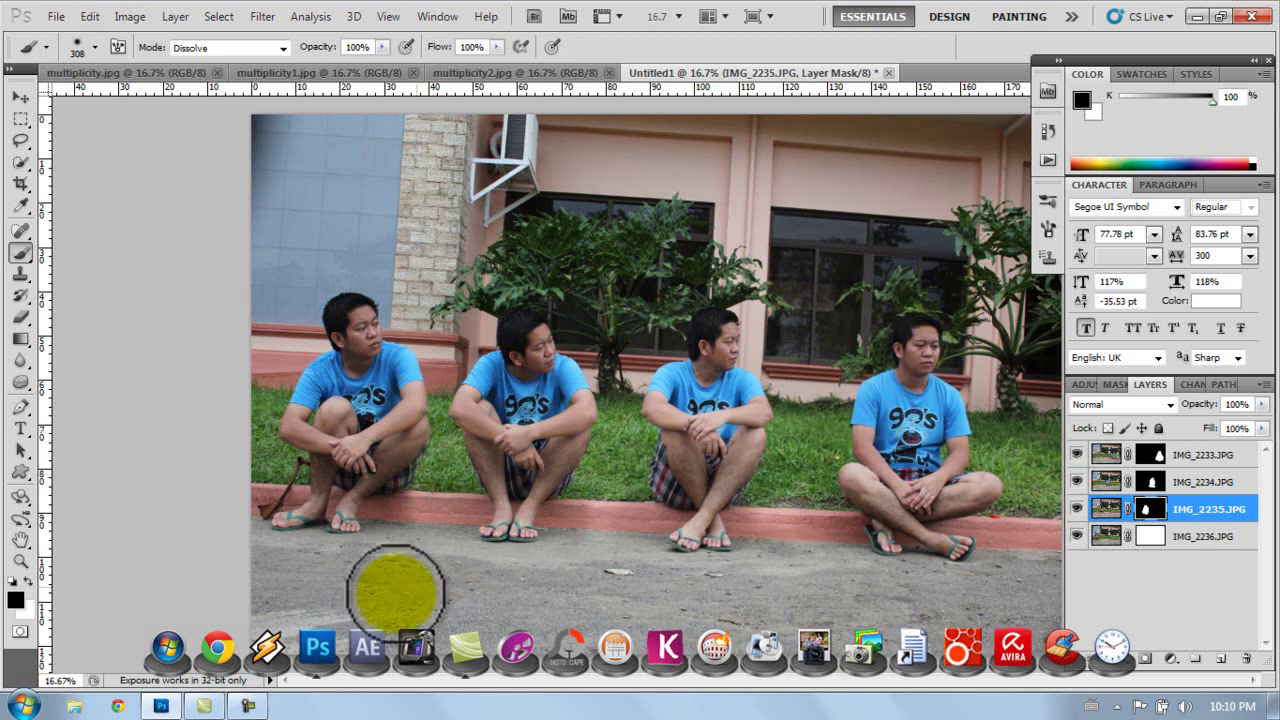
Cycle through the multiplicity, multiplicity1 and multiplicity2 example tabs, ending on multiplicity2.jpg.
left_click(155, 74)
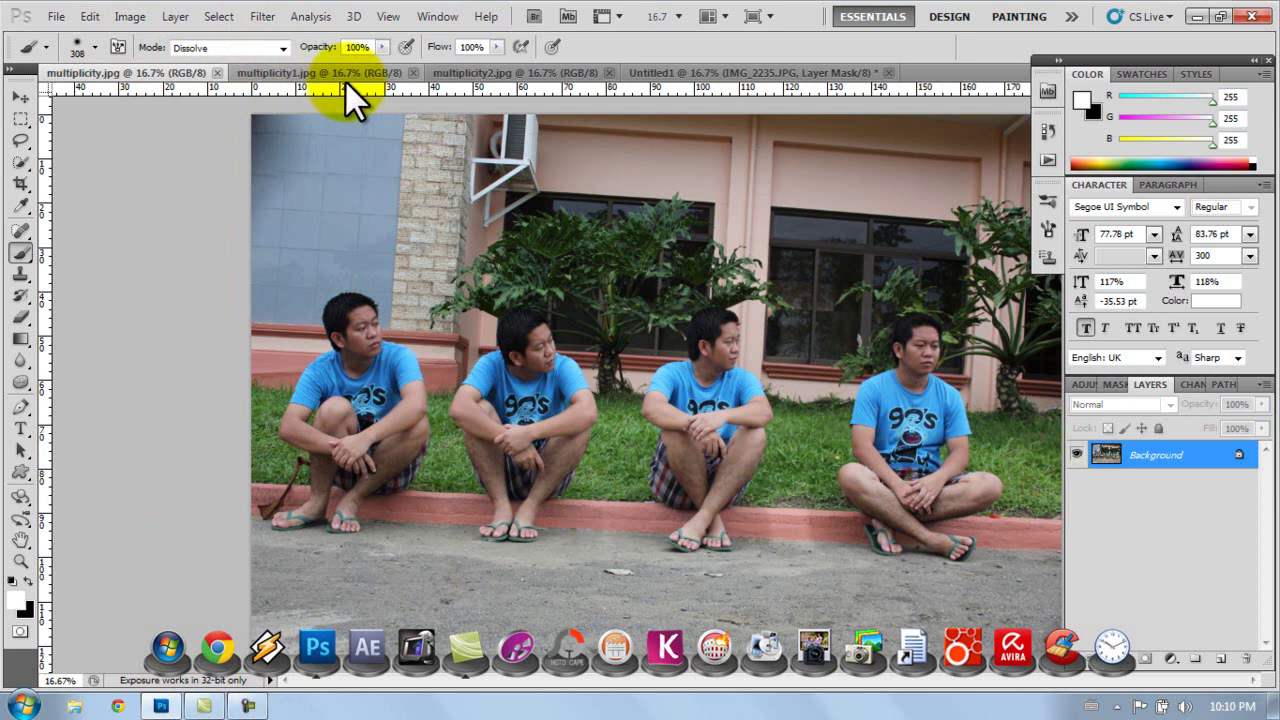
left_click(292, 78)
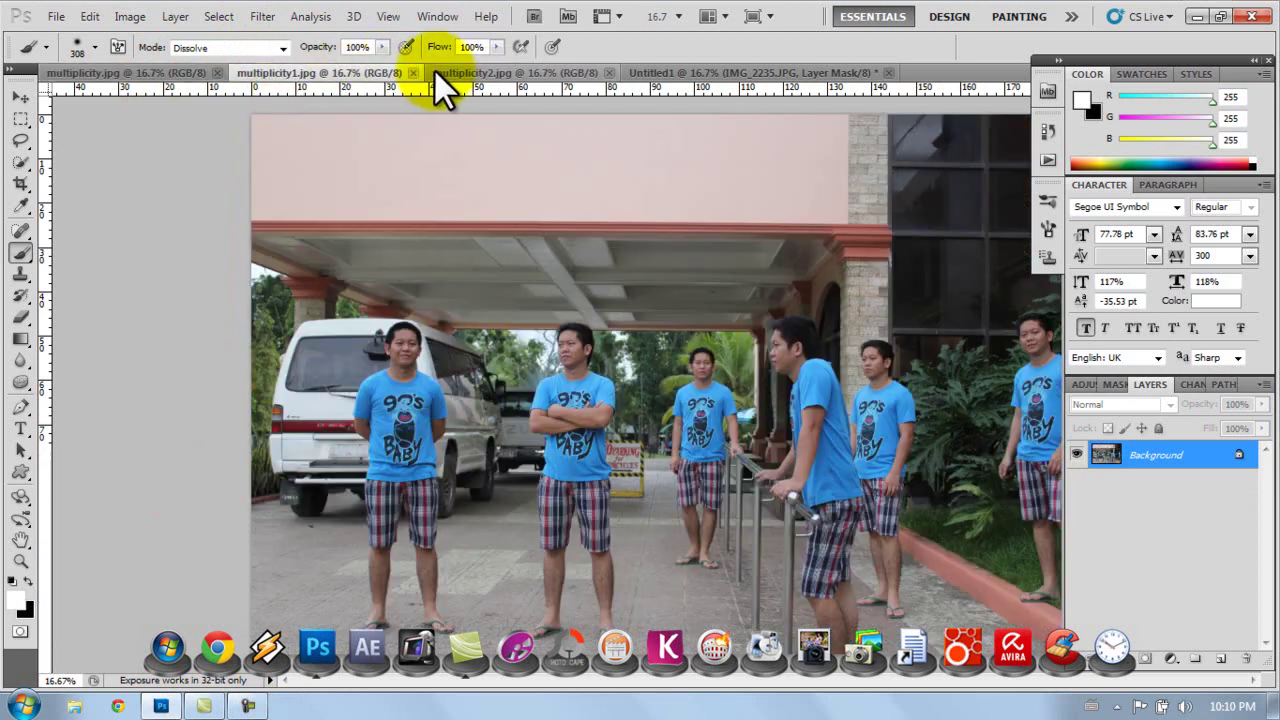
left_click(491, 75)
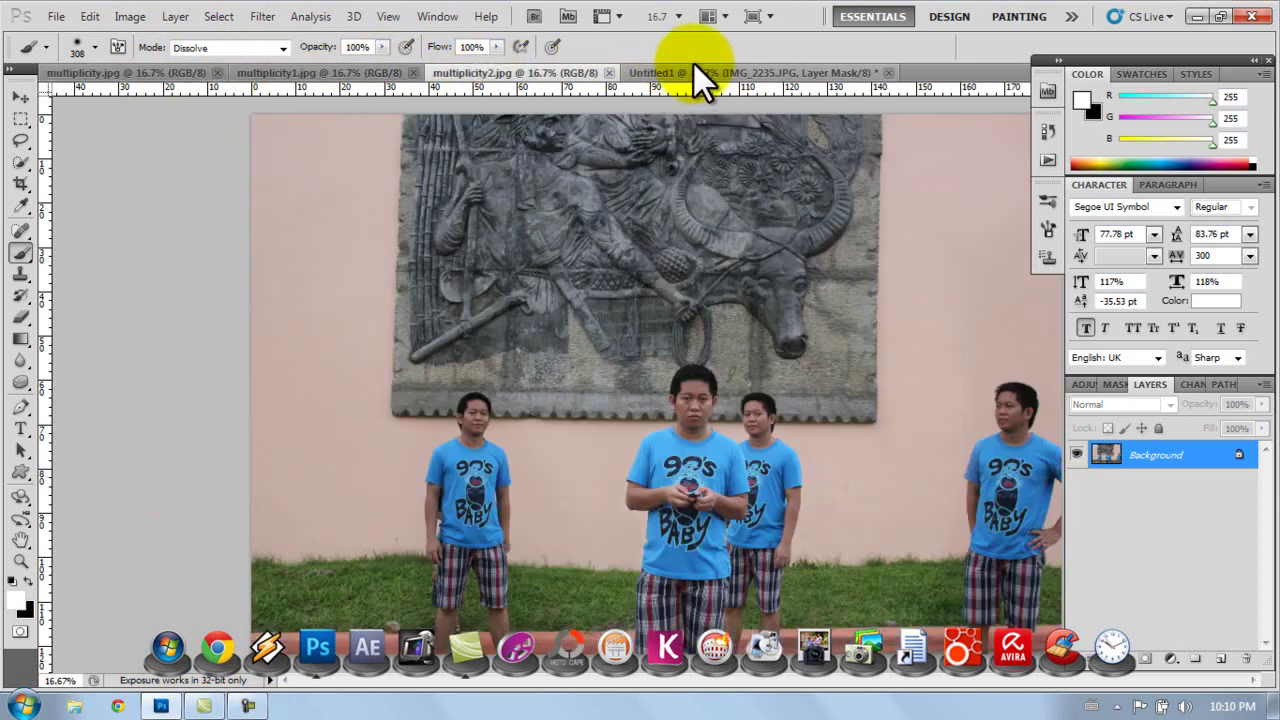
left_click(336, 76)
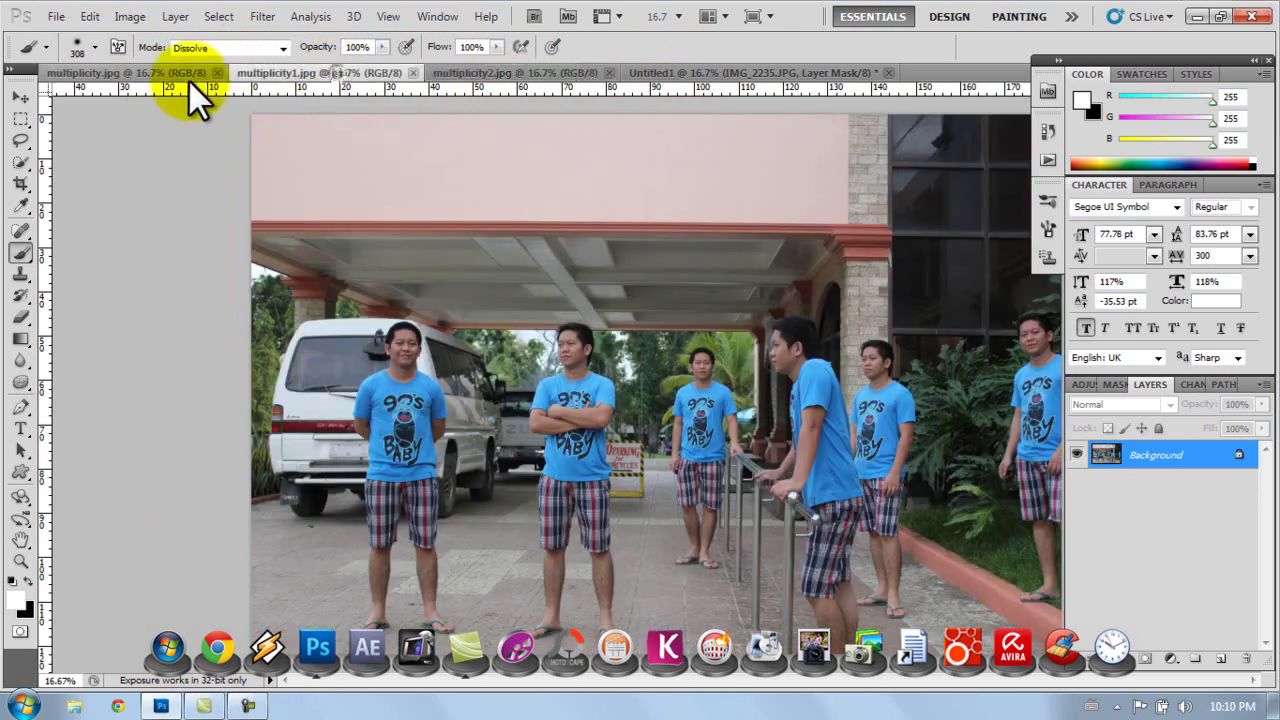
left_click(120, 75)
left_click(297, 72)
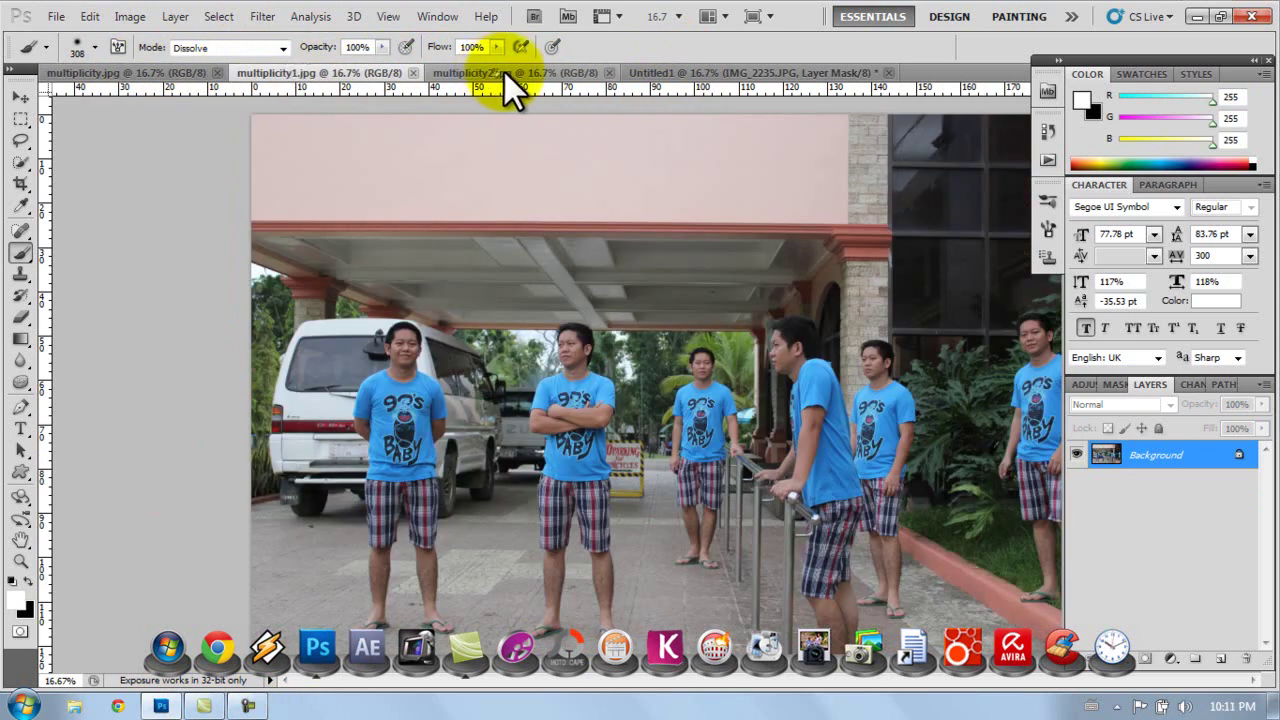
left_click(504, 73)
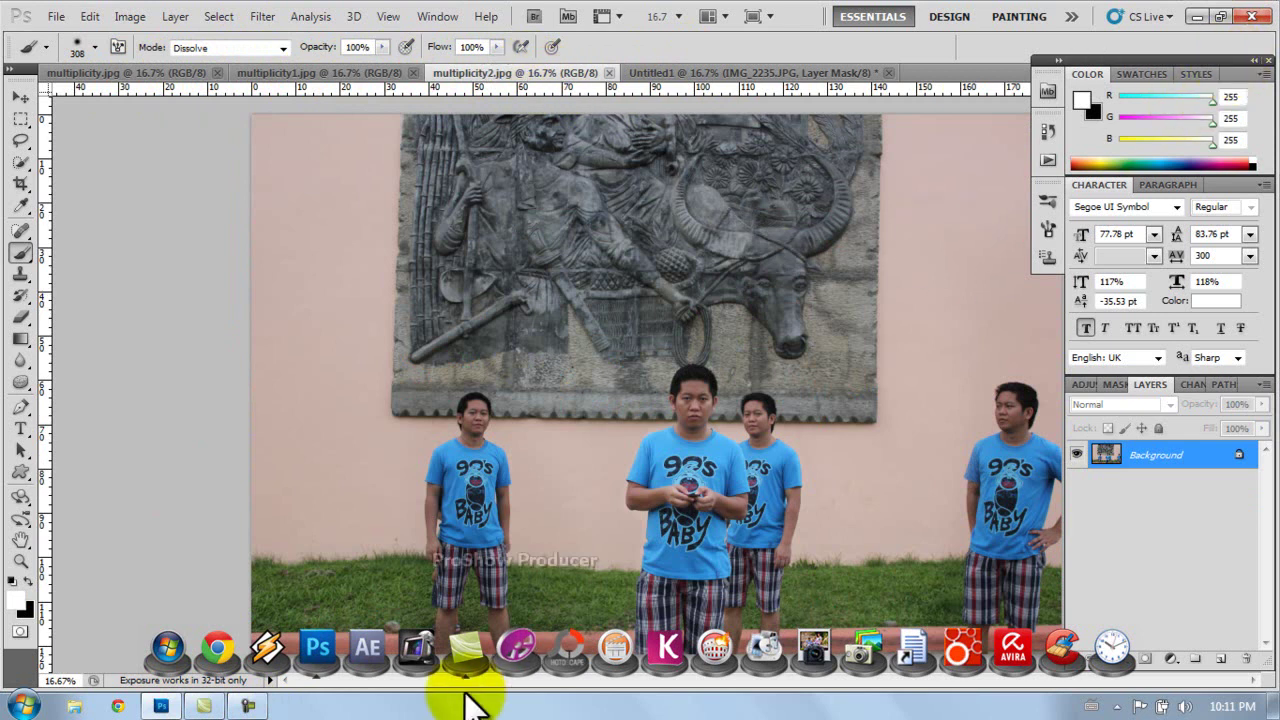